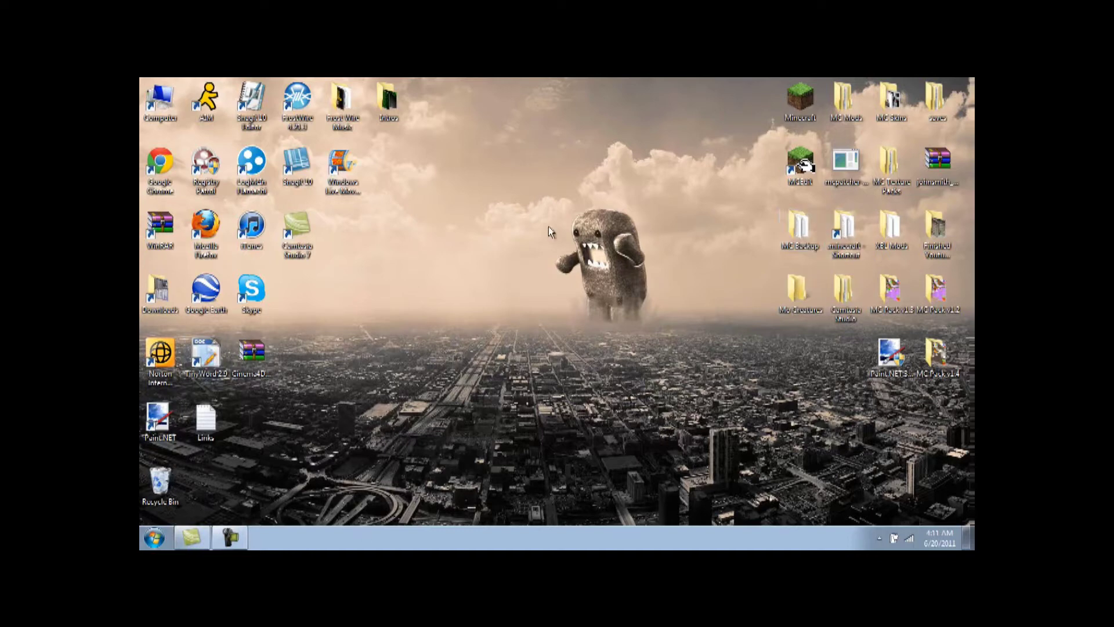
Make a desktop folder named YOUTUBE, move it higher, and open it.
{"action": "right_click", "coordinate": [542, 266]}
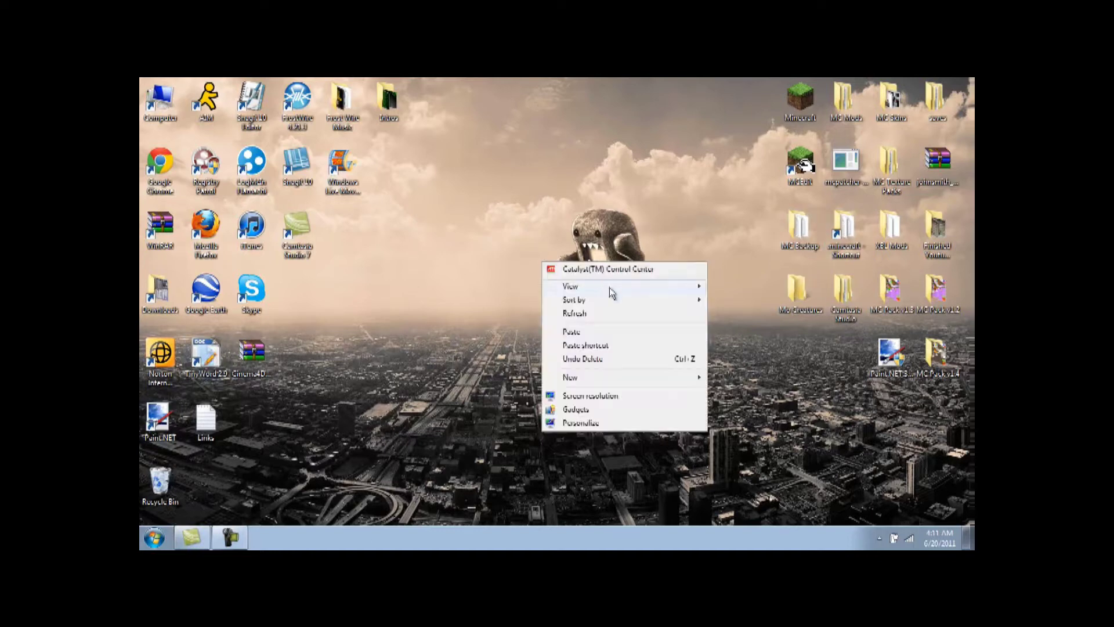
{"action": "mouse_move", "coordinate": [609, 377]}
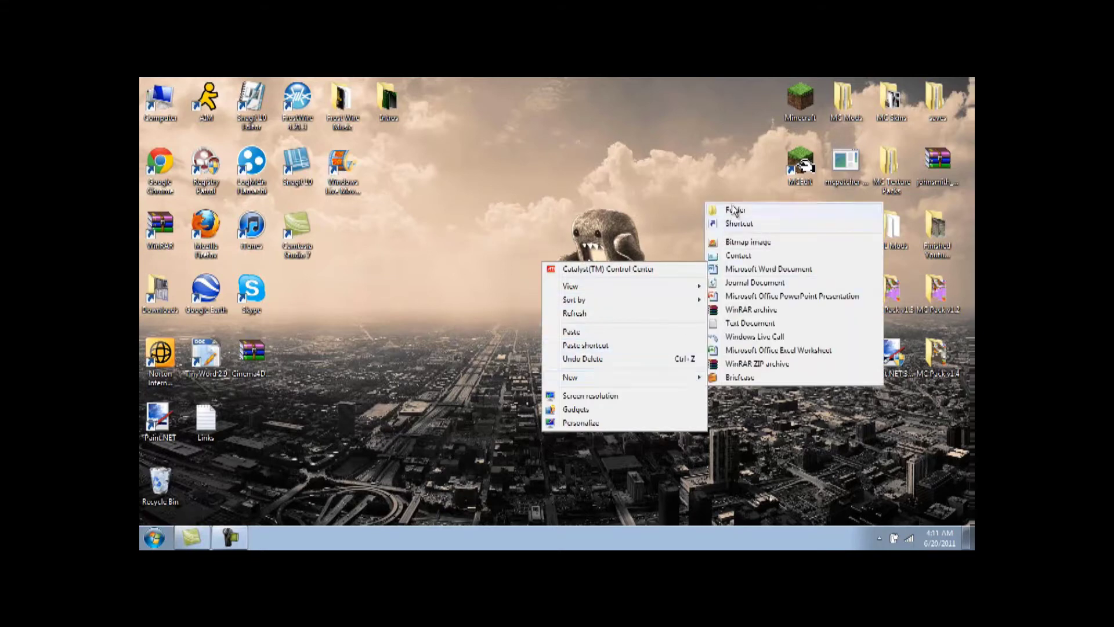
{"action": "left_click", "coordinate": [724, 214]}
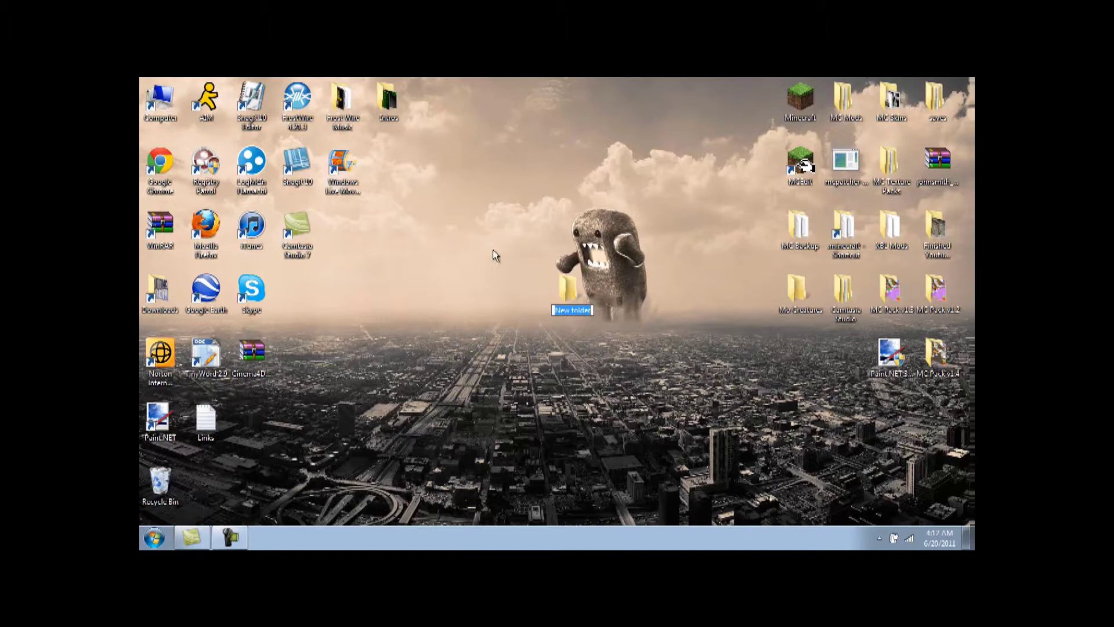
{"action": "type", "text": "YOUTU"}
{"action": "type", "text": "BE"}
{"action": "key", "text": "Return"}
{"action": "left_click_drag", "start_coordinate": [566, 297], "coordinate": [612, 231]}
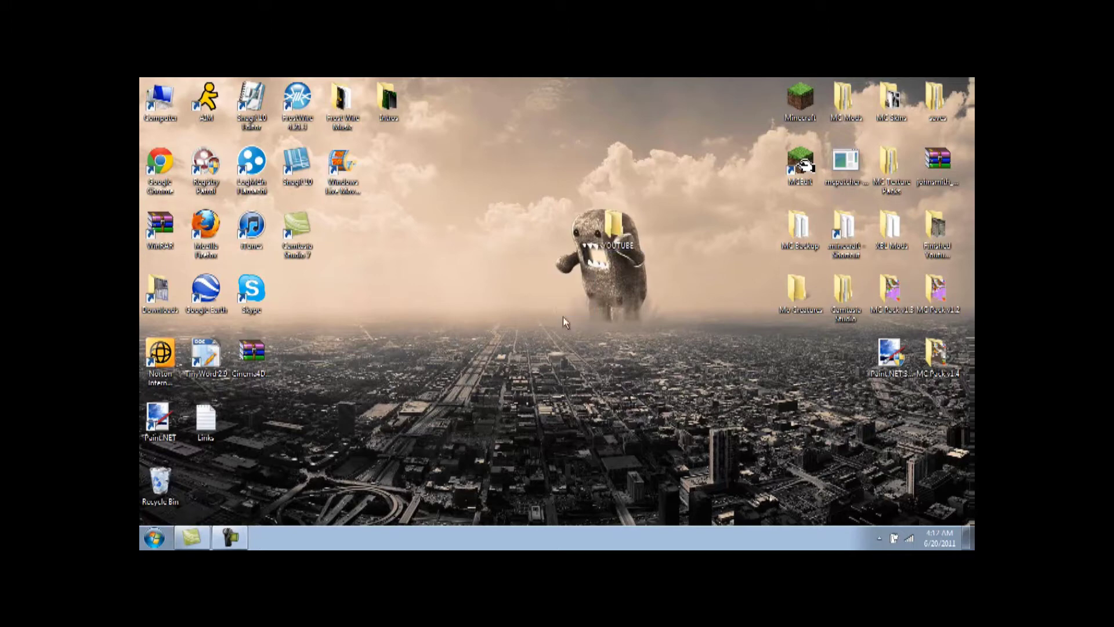
{"action": "left_click", "coordinate": [619, 228]}
{"action": "key", "text": "Return"}
Open the .minecraft game folder from the desktop and move its window left.
{"action": "left_click", "coordinate": [913, 105]}
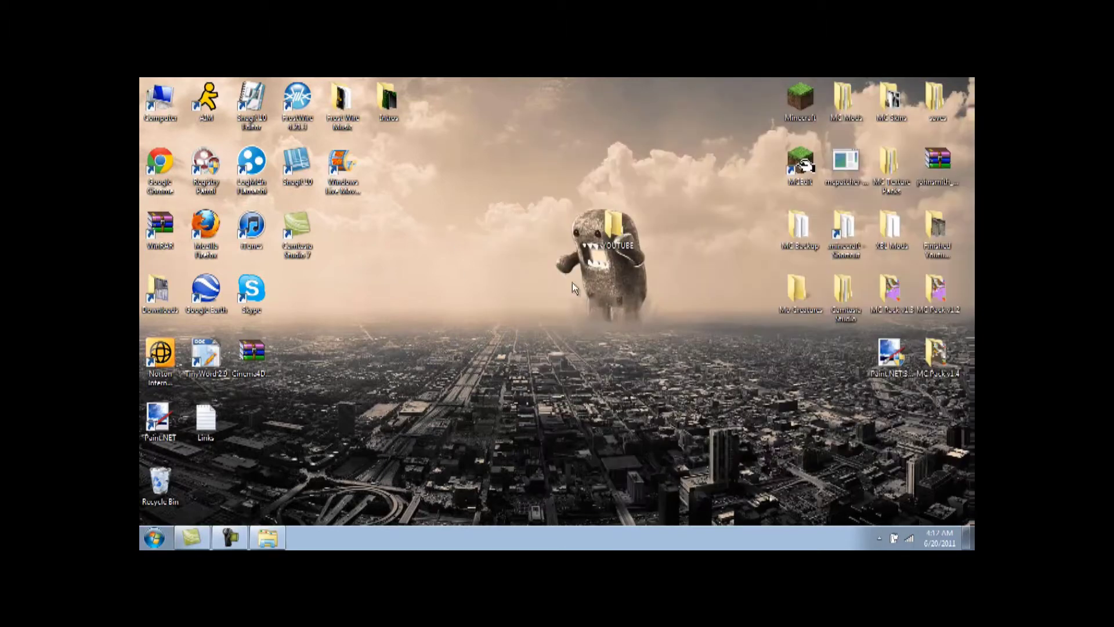
{"action": "left_click", "coordinate": [590, 209]}
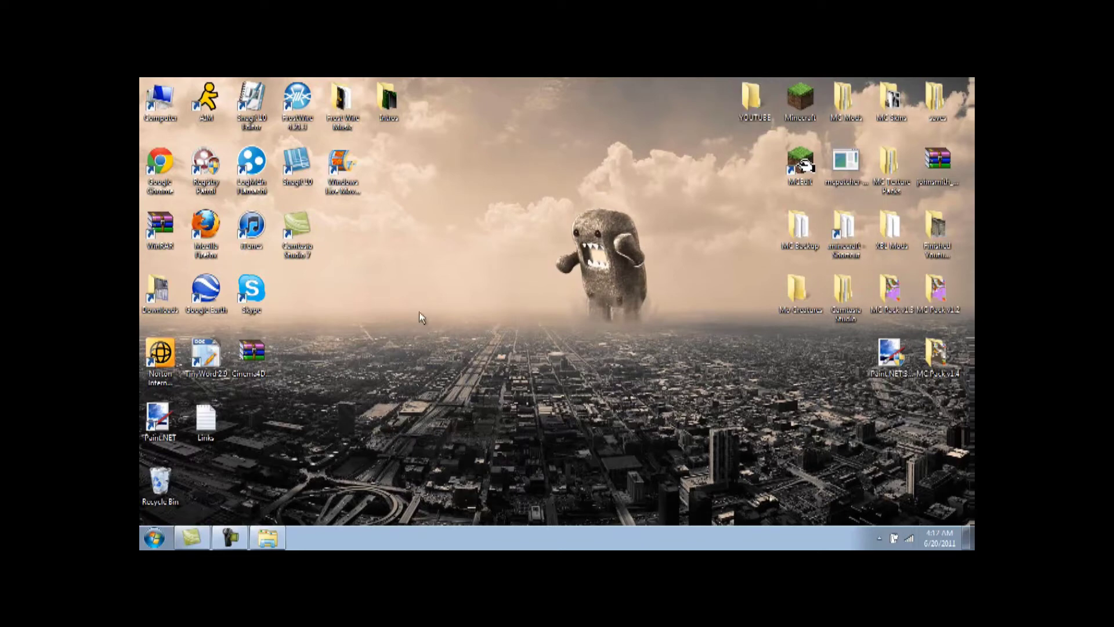
{"action": "double_click", "coordinate": [858, 227]}
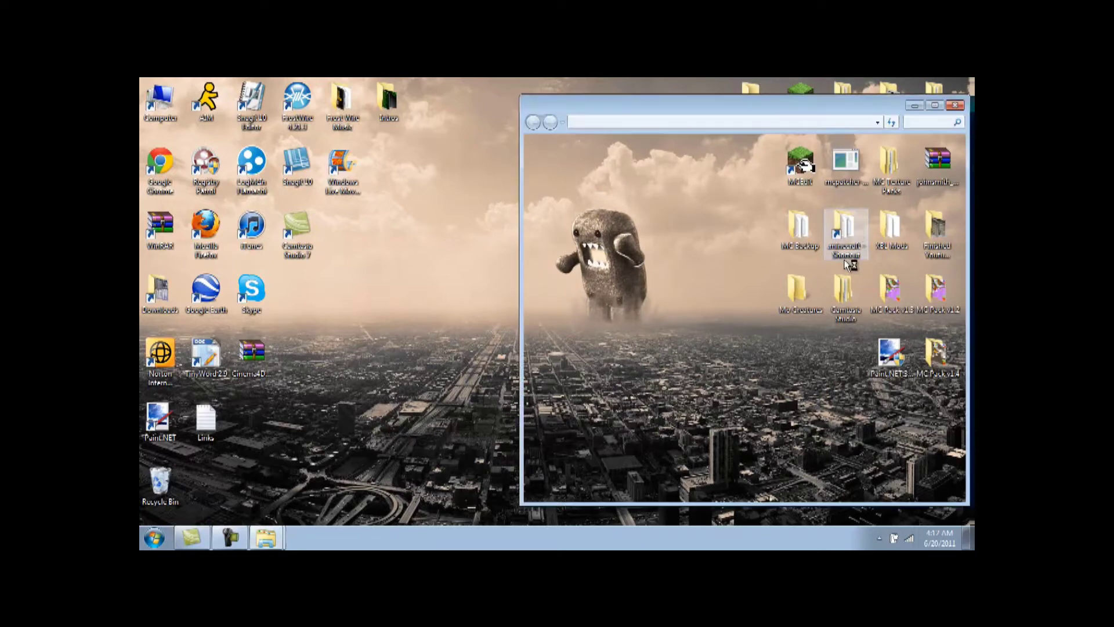
{"action": "left_click", "coordinate": [143, 537]}
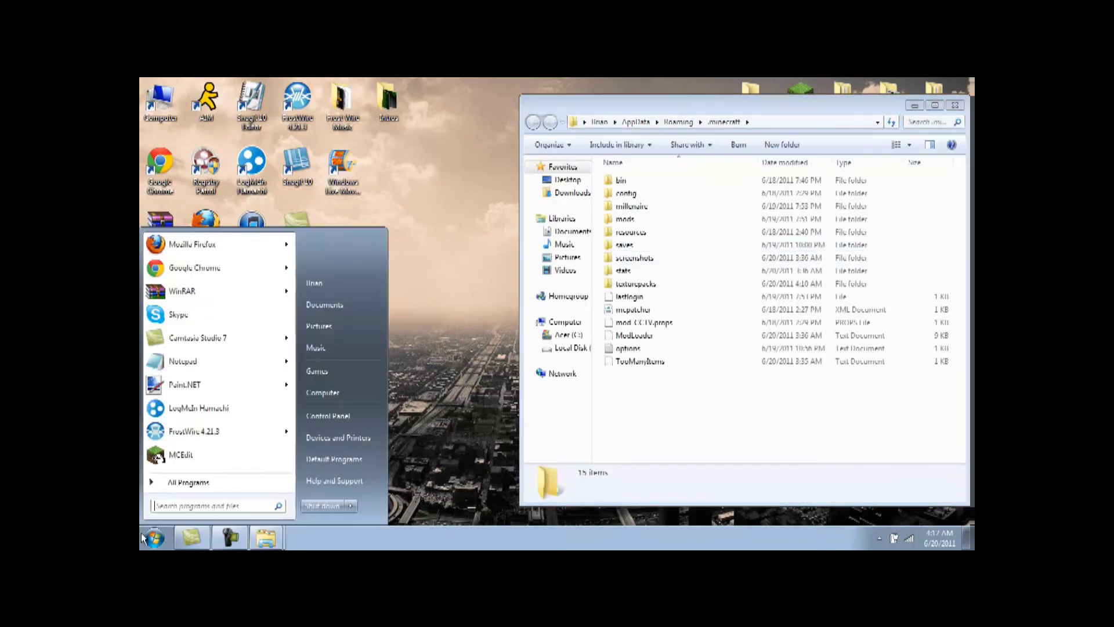
{"action": "left_click", "coordinate": [207, 507]}
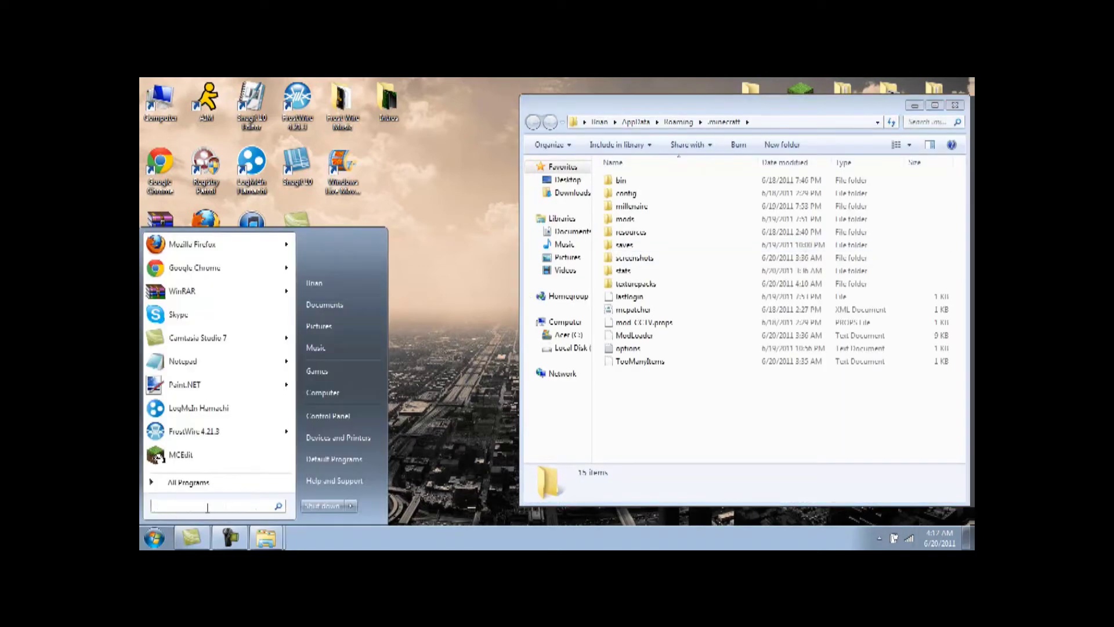
{"action": "left_click", "coordinate": [400, 423]}
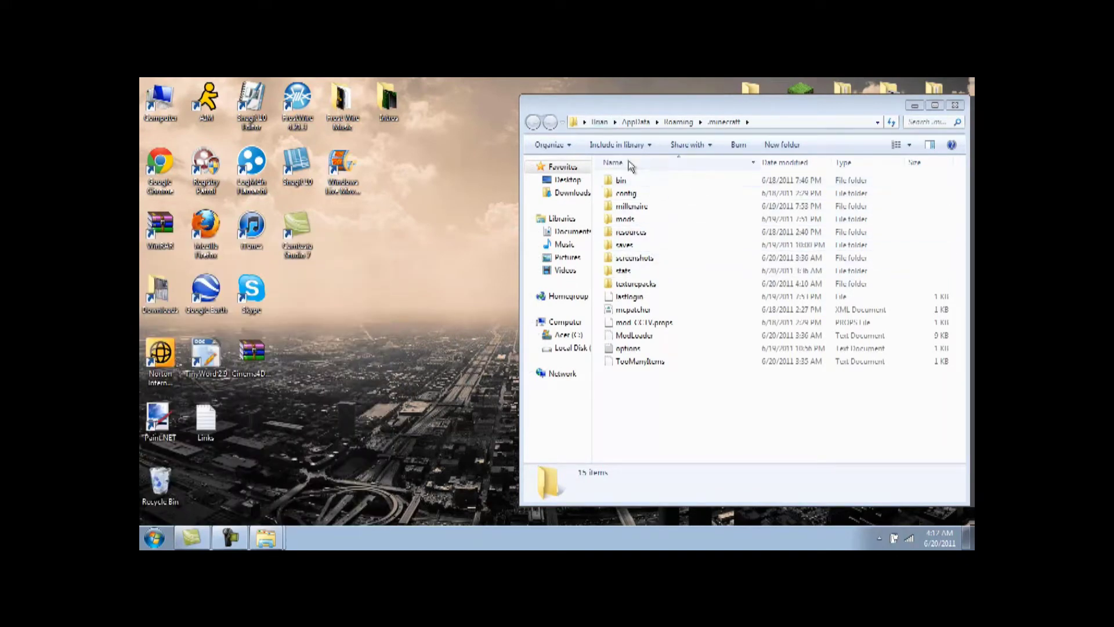
{"action": "left_click_drag", "start_coordinate": [624, 110], "coordinate": [505, 101]}
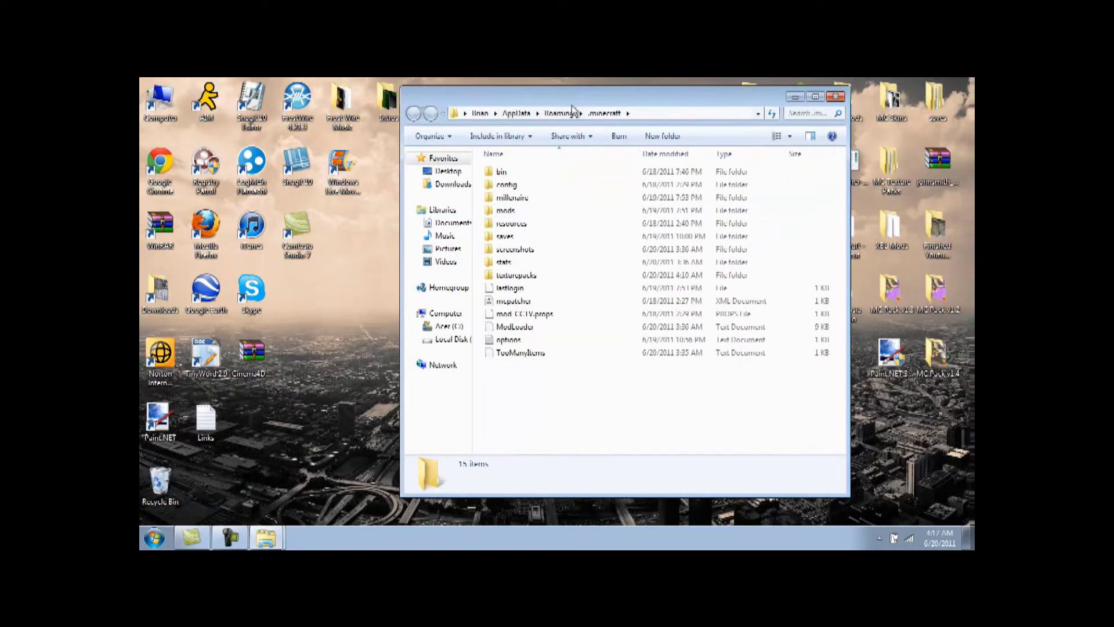
Browse into the bin folder and open minecraft.jar with WinRAR.
{"action": "double_click", "coordinate": [500, 175]}
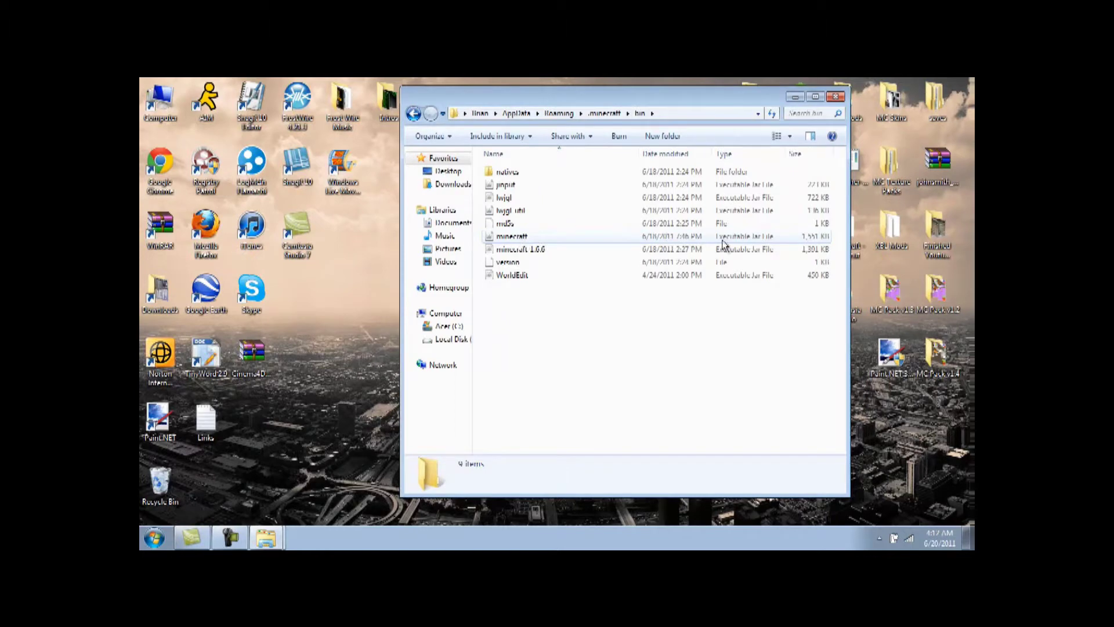
{"action": "left_click", "coordinate": [511, 237]}
{"action": "right_click", "coordinate": [512, 237]}
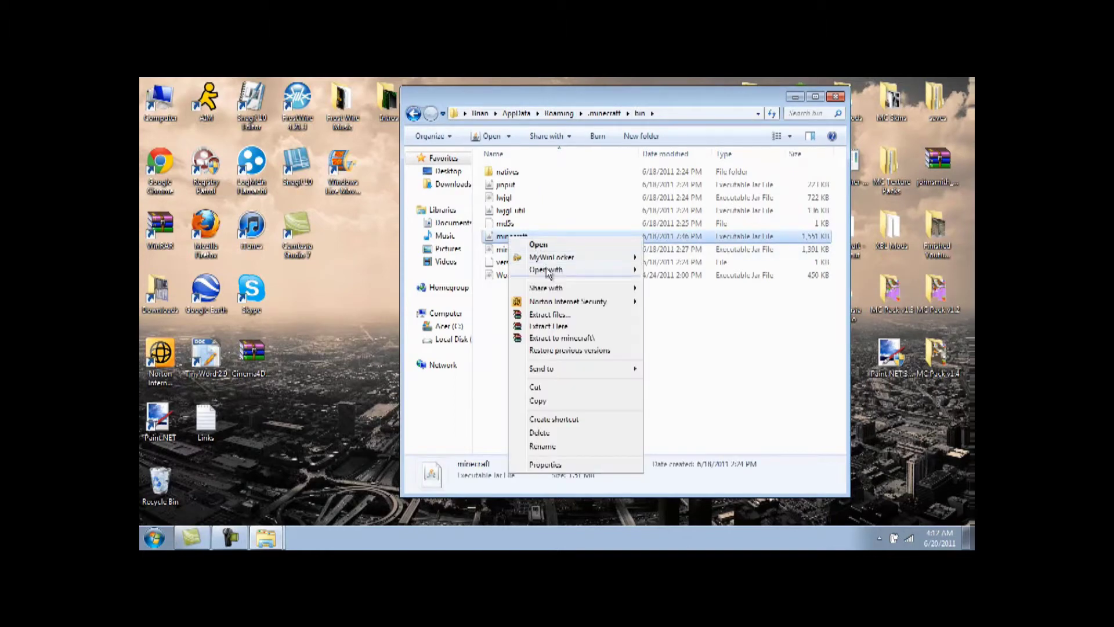
{"action": "left_click", "coordinate": [683, 285]}
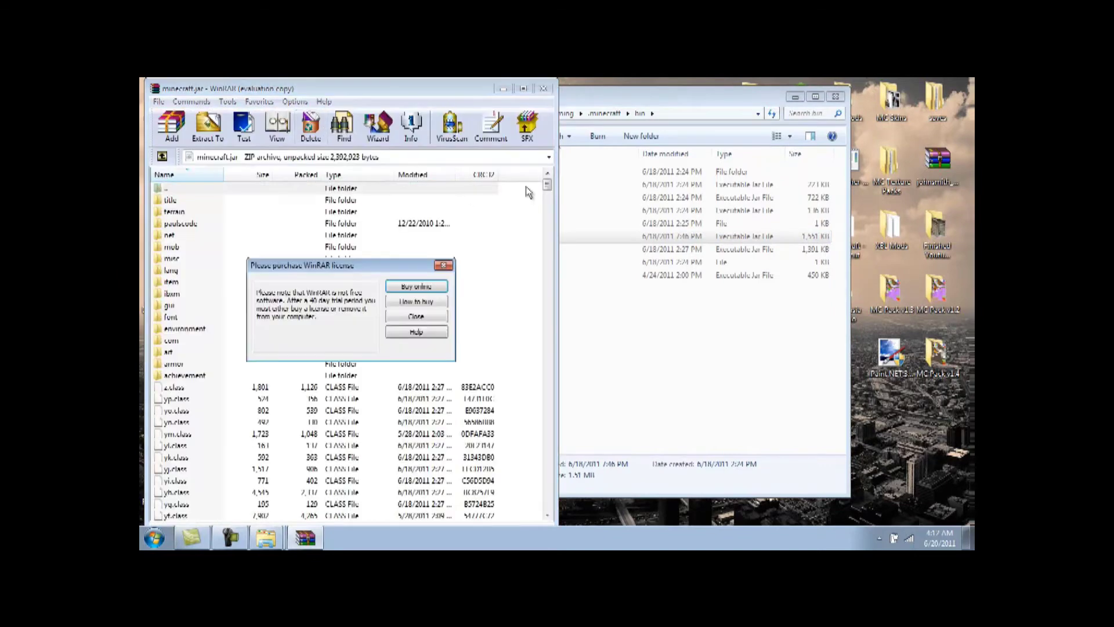
Dismiss the WinRAR licence reminder and resize the YOUTUBE folder window taller.
{"action": "left_click", "coordinate": [418, 316]}
{"action": "left_click", "coordinate": [795, 96]}
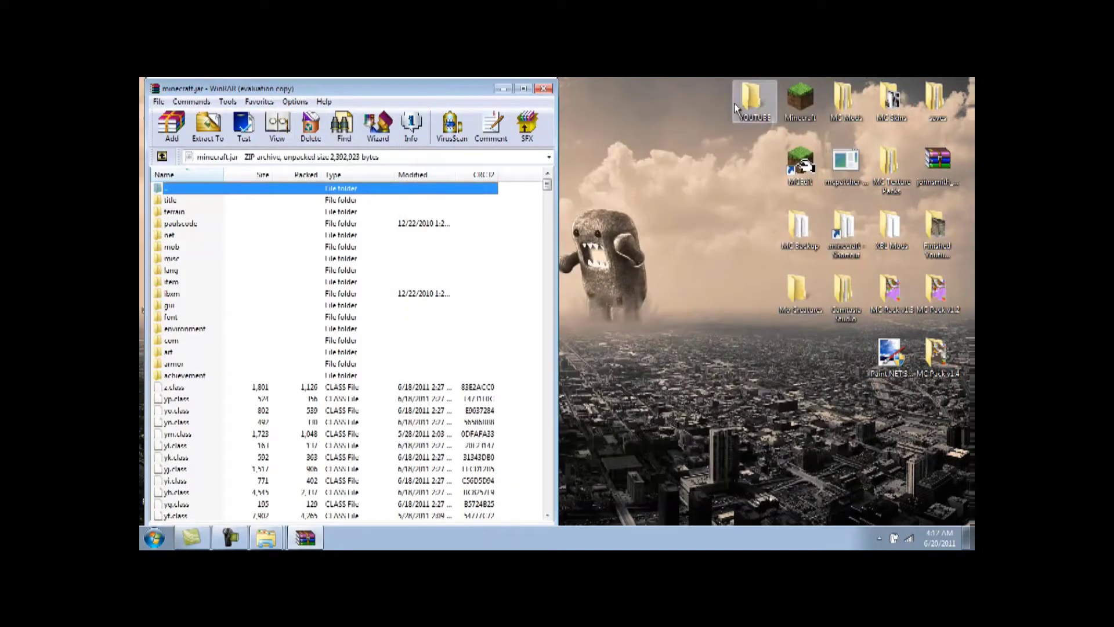
{"action": "left_click", "coordinate": [277, 537]}
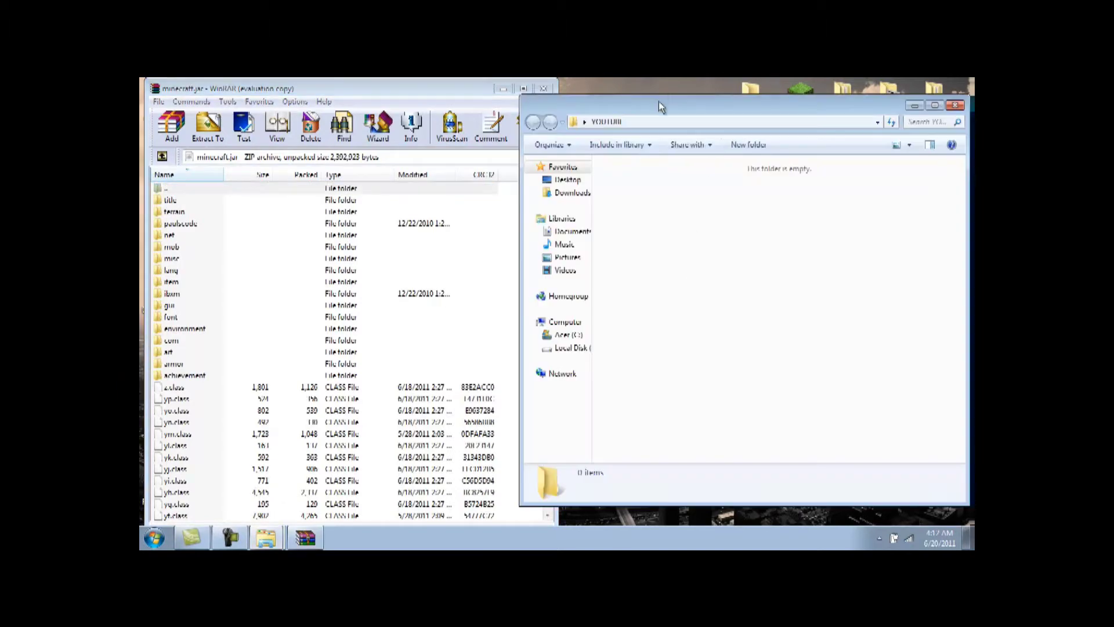
{"action": "left_click_drag", "start_coordinate": [659, 102], "coordinate": [646, 96]}
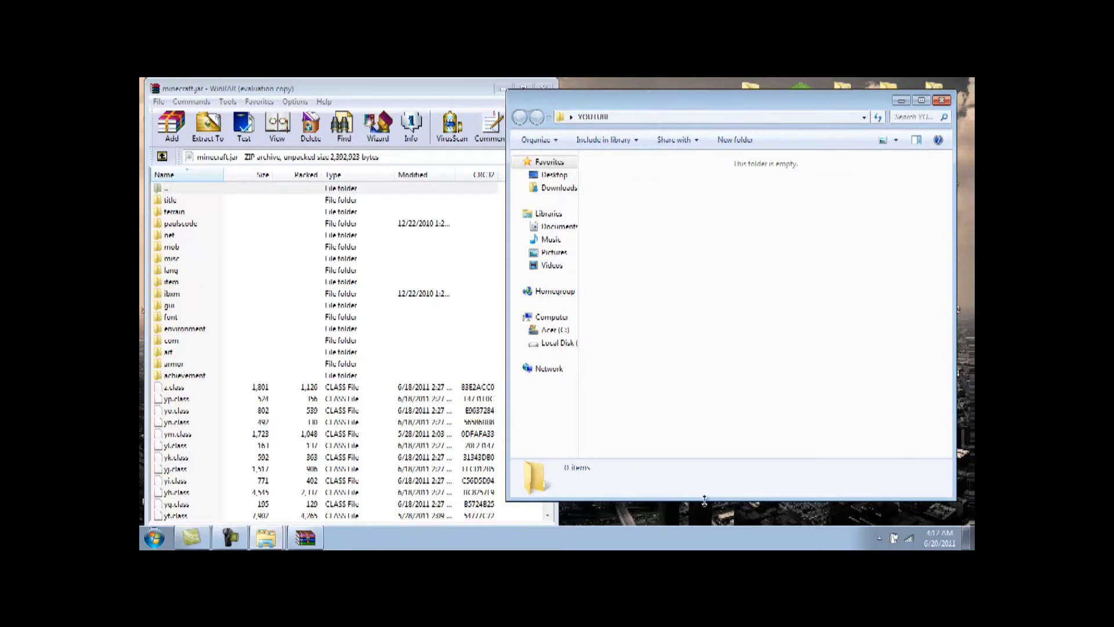
{"action": "left_click_drag", "start_coordinate": [704, 501], "coordinate": [704, 522]}
{"action": "left_click_drag", "start_coordinate": [643, 106], "coordinate": [638, 103]}
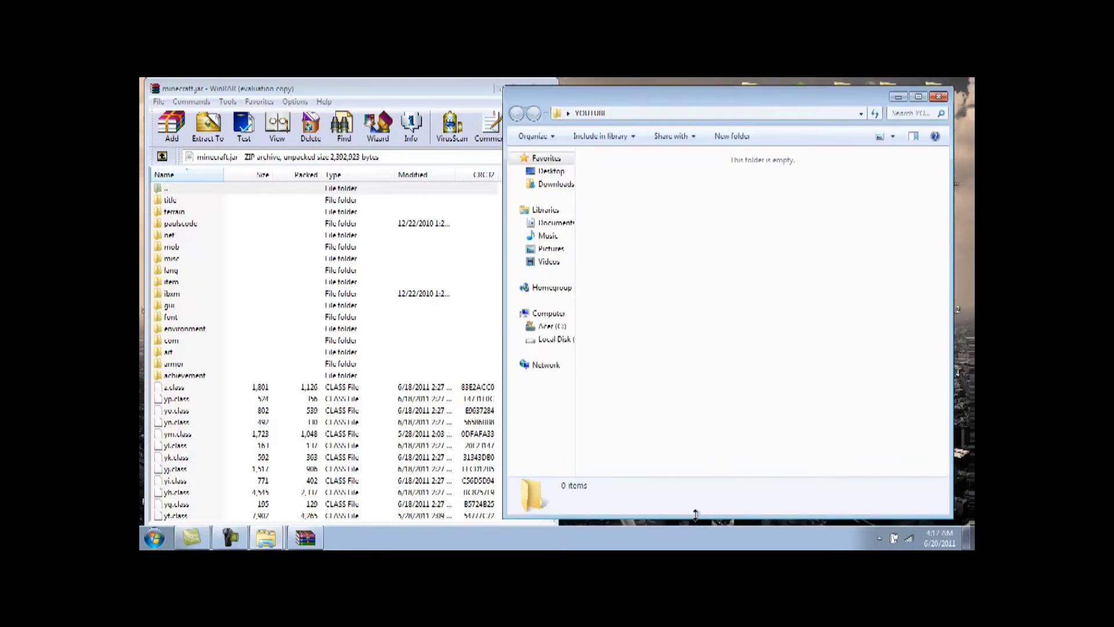
{"action": "left_click_drag", "start_coordinate": [696, 515], "coordinate": [695, 524]}
Copy the gui folder from minecraft.jar into the YOUTUBE folder.
{"action": "left_click", "coordinate": [281, 82]}
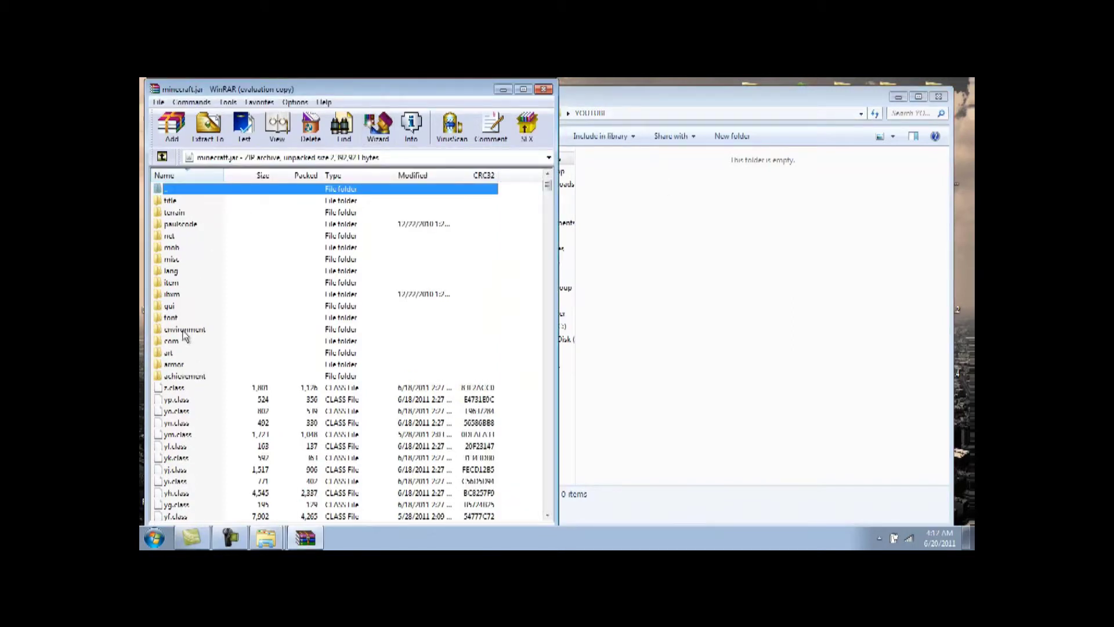
{"action": "left_click", "coordinate": [170, 307]}
{"action": "left_click", "coordinate": [770, 383]}
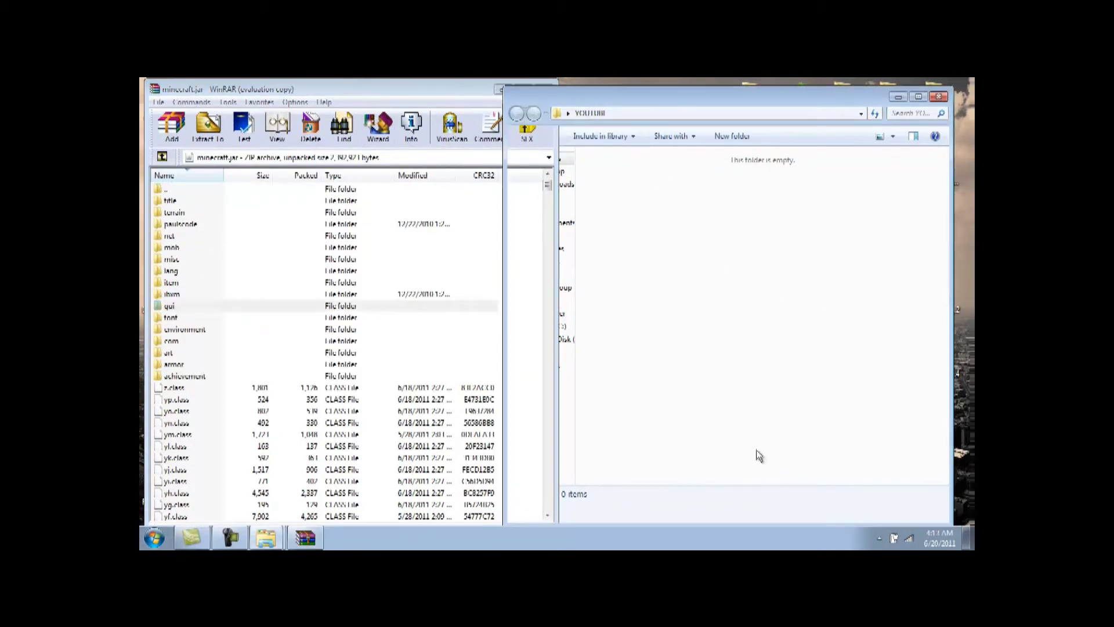
{"action": "left_click", "coordinate": [671, 351]}
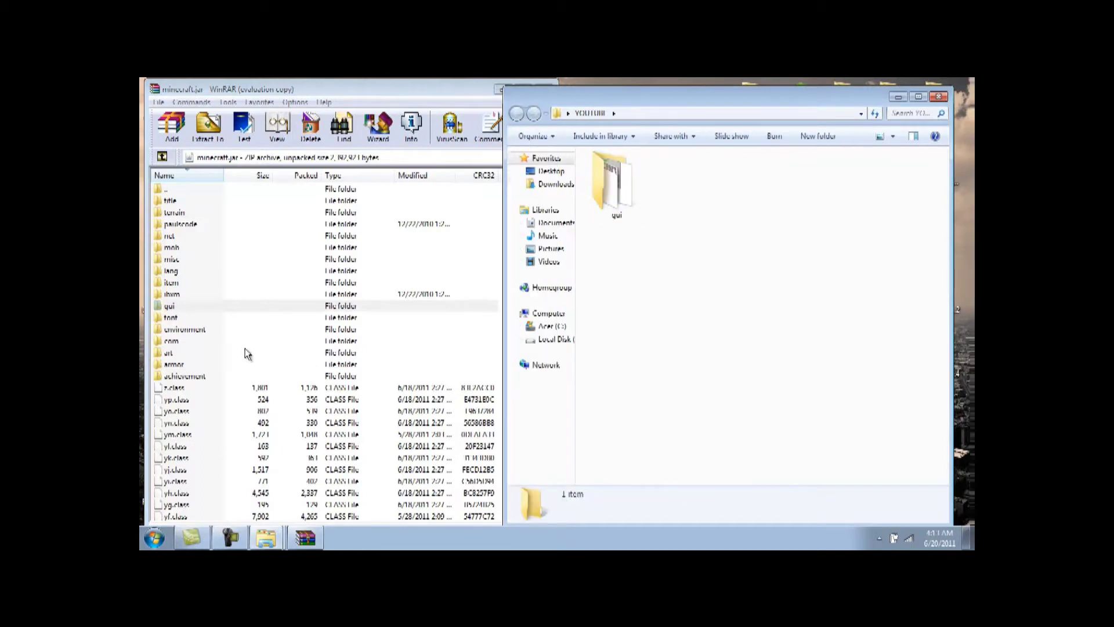
{"action": "left_click", "coordinate": [446, 83]}
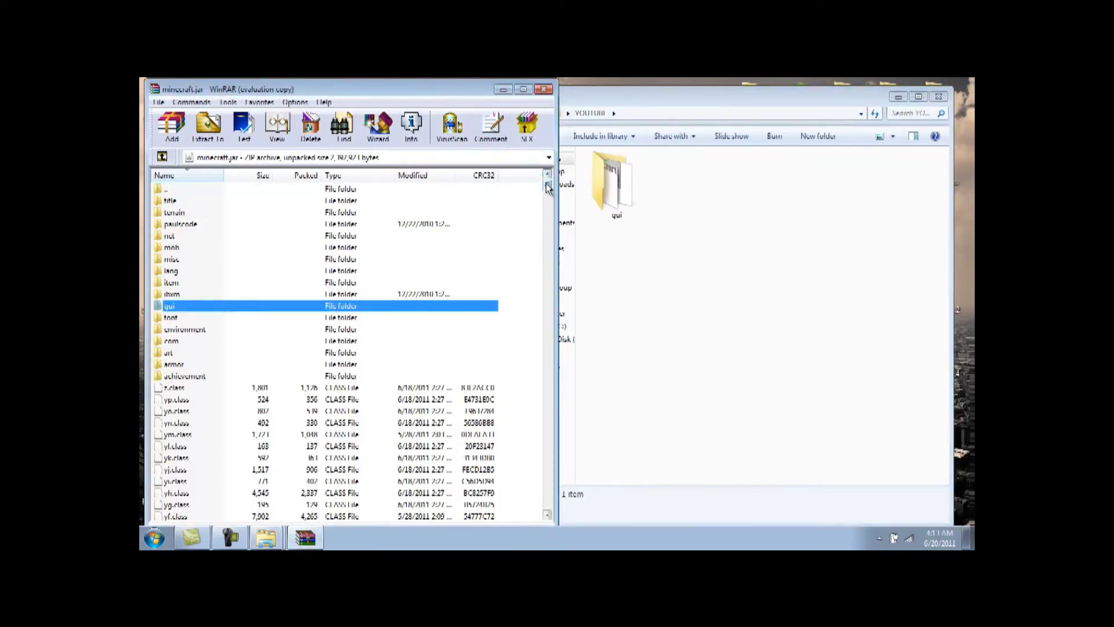
{"action": "left_click_drag", "start_coordinate": [547, 181], "coordinate": [561, 252]}
{"action": "scroll", "coordinate": [191, 399], "scroll_direction": "down", "scroll_amount": 3}
{"action": "scroll", "coordinate": [191, 399], "scroll_direction": "down", "scroll_amount": 3}
{"action": "scroll", "coordinate": [190, 399], "scroll_direction": "down", "scroll_amount": 2}
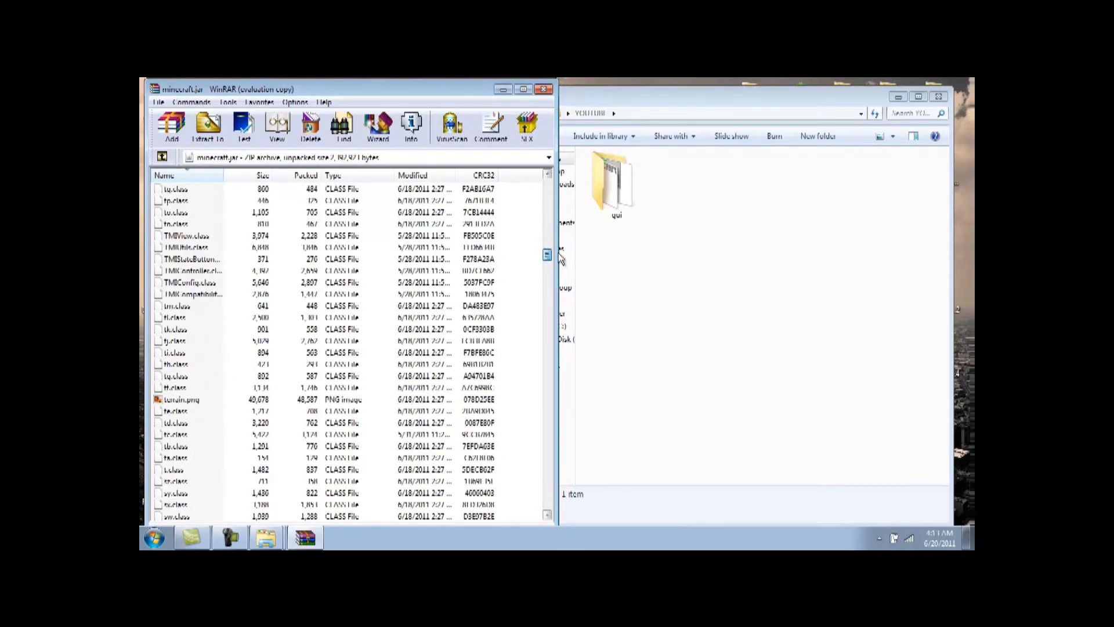
Drag terrain.png from the archive into the YOUTUBE folder.
{"action": "left_click", "coordinate": [190, 400]}
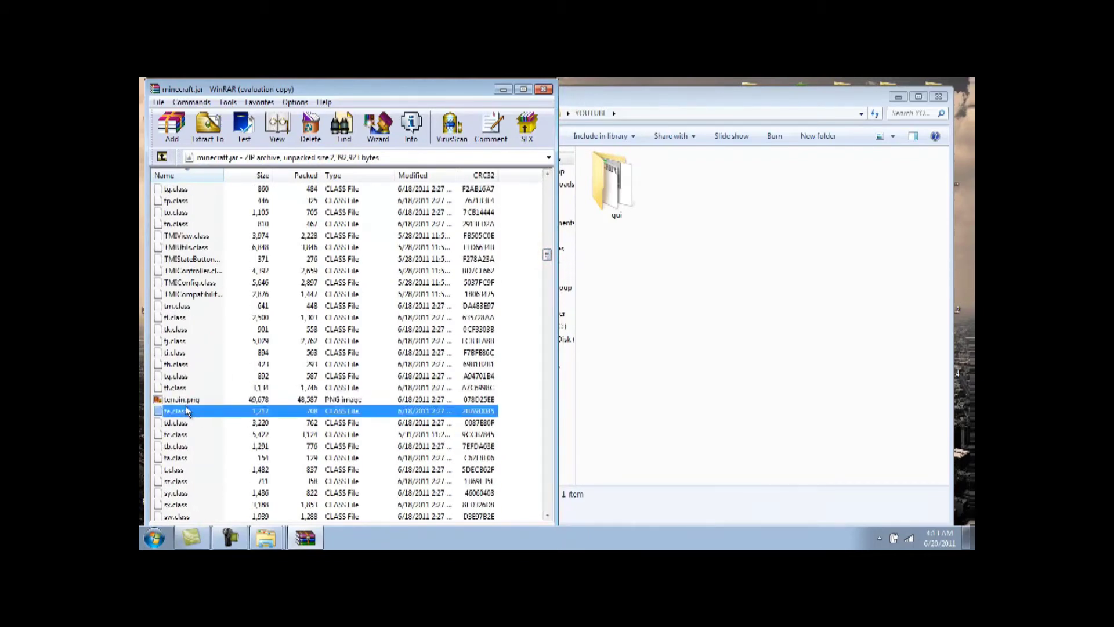
{"action": "right_click", "coordinate": [184, 402]}
{"action": "key", "text": "Escape"}
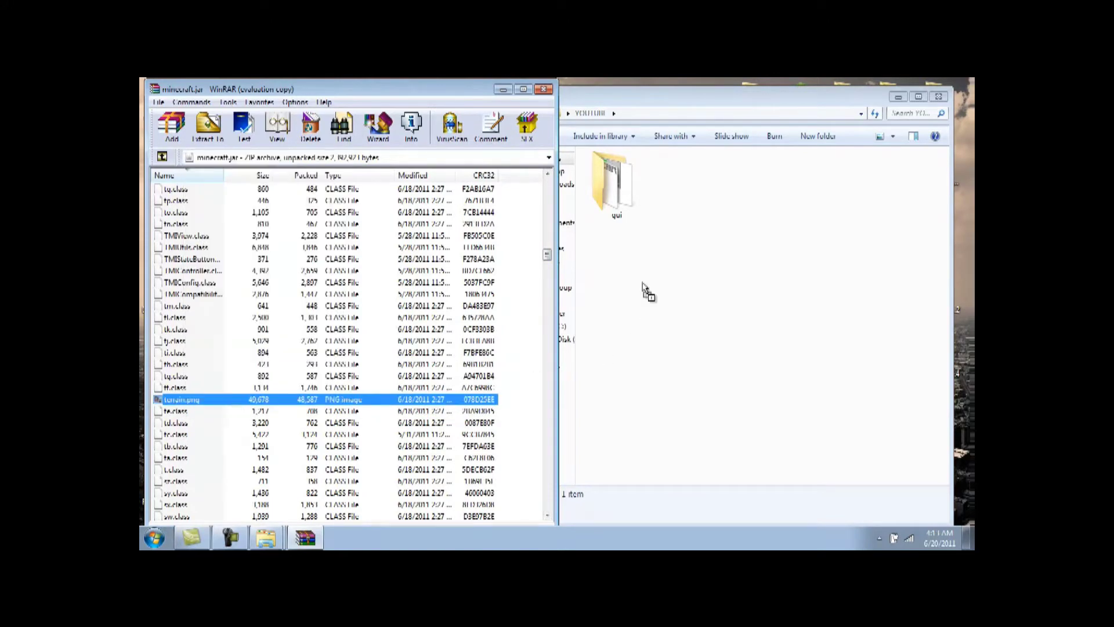
{"action": "left_click", "coordinate": [706, 253]}
{"action": "left_click_drag", "start_coordinate": [527, 134], "coordinate": [661, 261]}
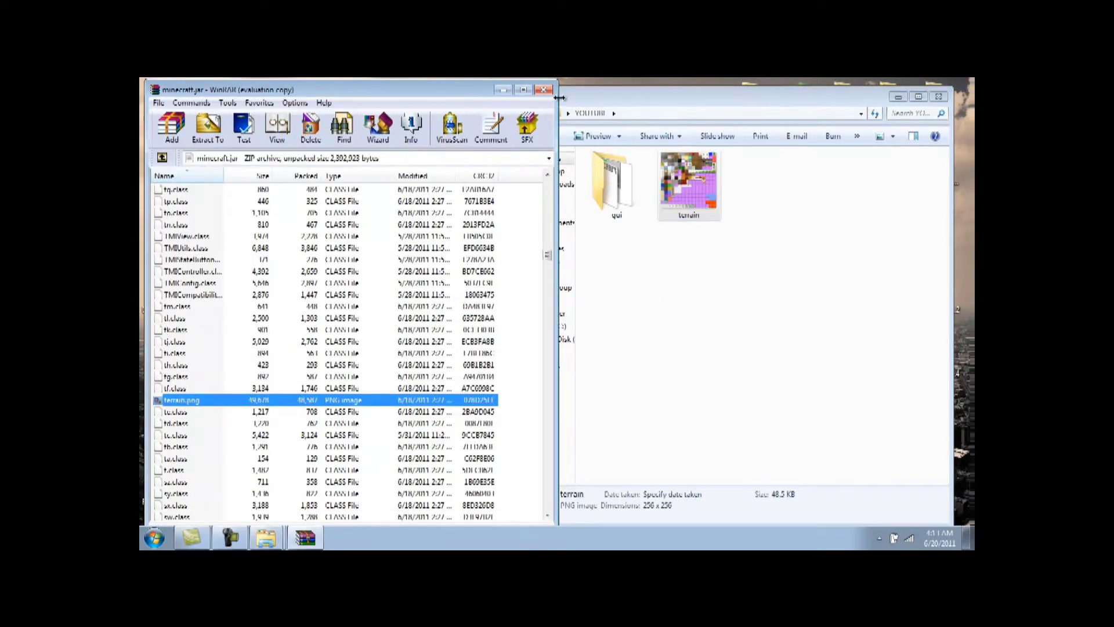
Close the minecraft.jar archive and open terrain.png from YOUTUBE with Paint.NET.
{"action": "left_click", "coordinate": [543, 91]}
{"action": "mouse_move", "coordinate": [784, 102]}
{"action": "left_mouse_down"}
{"action": "mouse_move", "coordinate": [655, 106]}
{"action": "mouse_move", "coordinate": [614, 93]}
{"action": "left_mouse_up"}
{"action": "left_click", "coordinate": [581, 232]}
{"action": "left_click", "coordinate": [514, 181]}
{"action": "right_click", "coordinate": [514, 181]}
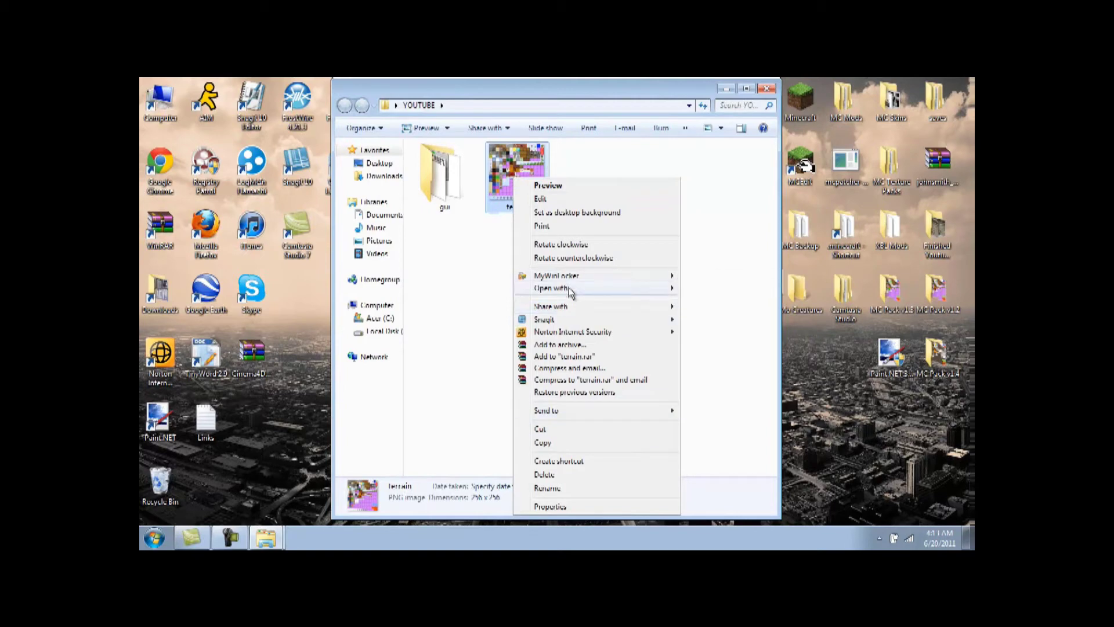
{"action": "mouse_move", "coordinate": [554, 288]}
{"action": "left_click", "coordinate": [731, 318]}
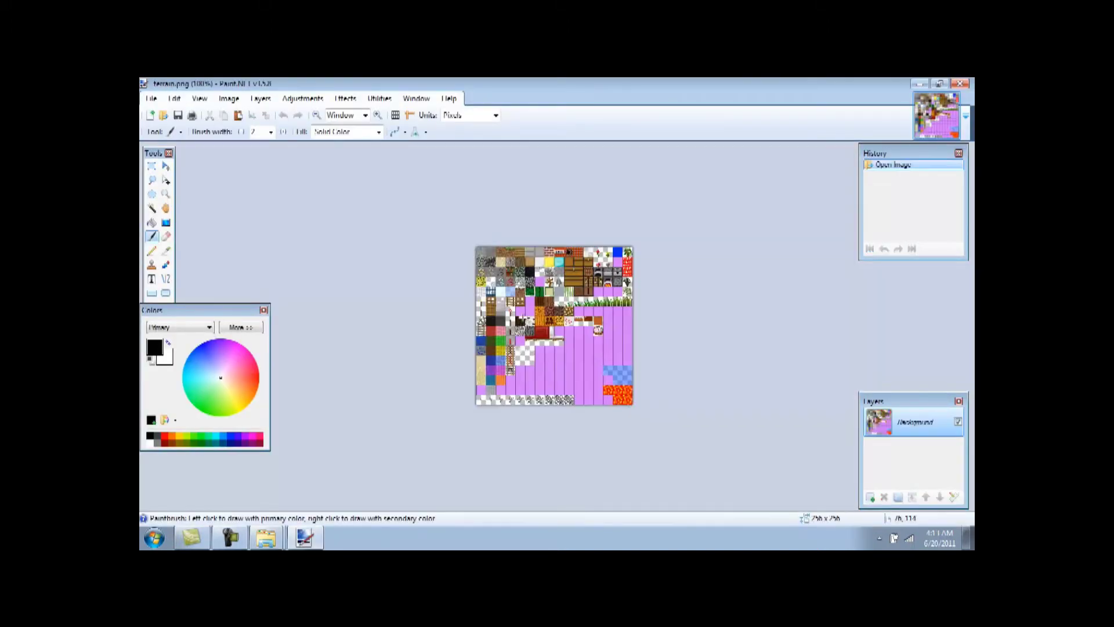
{"action": "scroll", "coordinate": [623, 348], "scroll_direction": "up", "scroll_amount": 3}
{"action": "scroll", "coordinate": [622, 348], "scroll_direction": "up", "scroll_amount": 3}
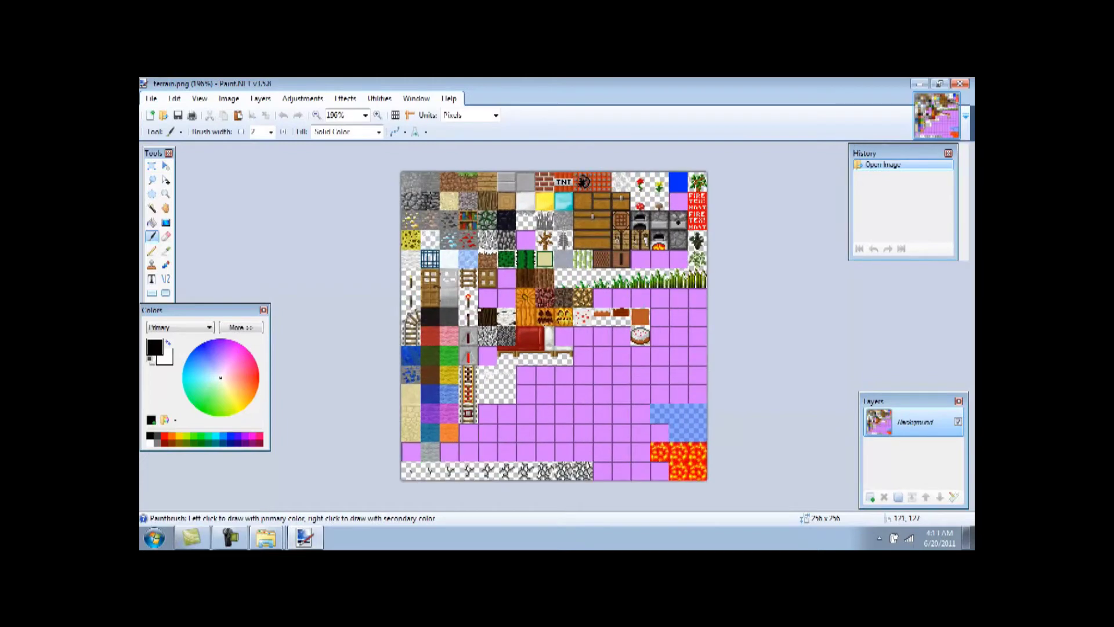
{"action": "scroll", "coordinate": [621, 348], "scroll_direction": "up", "scroll_amount": 3}
{"action": "scroll", "coordinate": [407, 313], "scroll_direction": "up", "scroll_amount": 1}
{"action": "scroll", "coordinate": [407, 314], "scroll_direction": "up", "scroll_amount": 1}
{"action": "scroll", "coordinate": [399, 313], "scroll_direction": "up", "scroll_amount": 1}
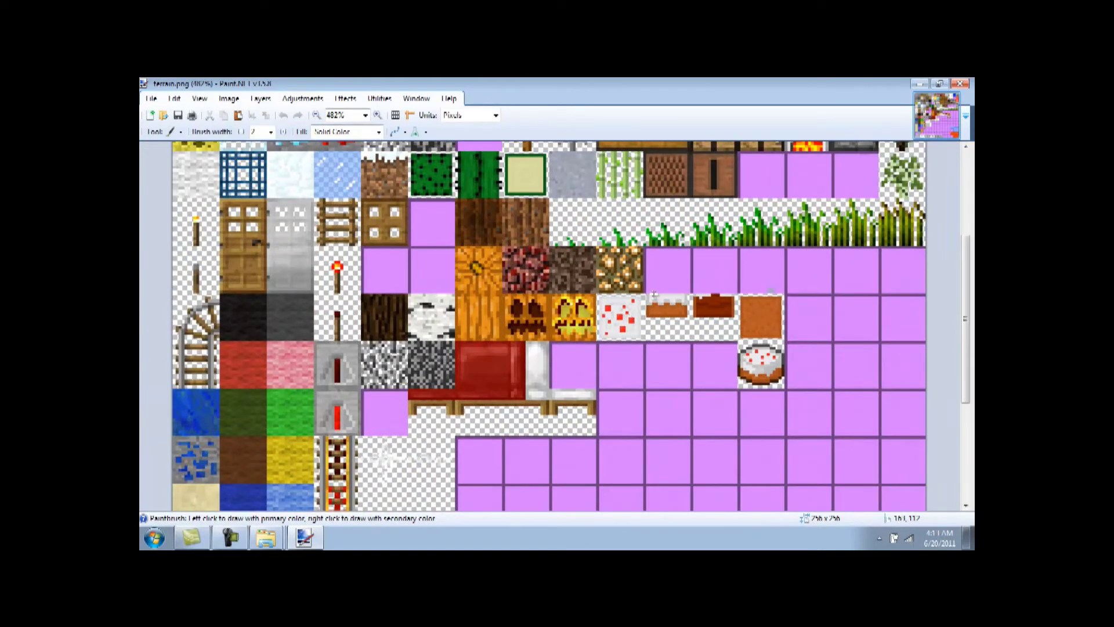
{"action": "scroll", "coordinate": [729, 389], "scroll_direction": "up", "scroll_amount": 2}
{"action": "scroll", "coordinate": [635, 269], "scroll_direction": "up", "scroll_amount": 3}
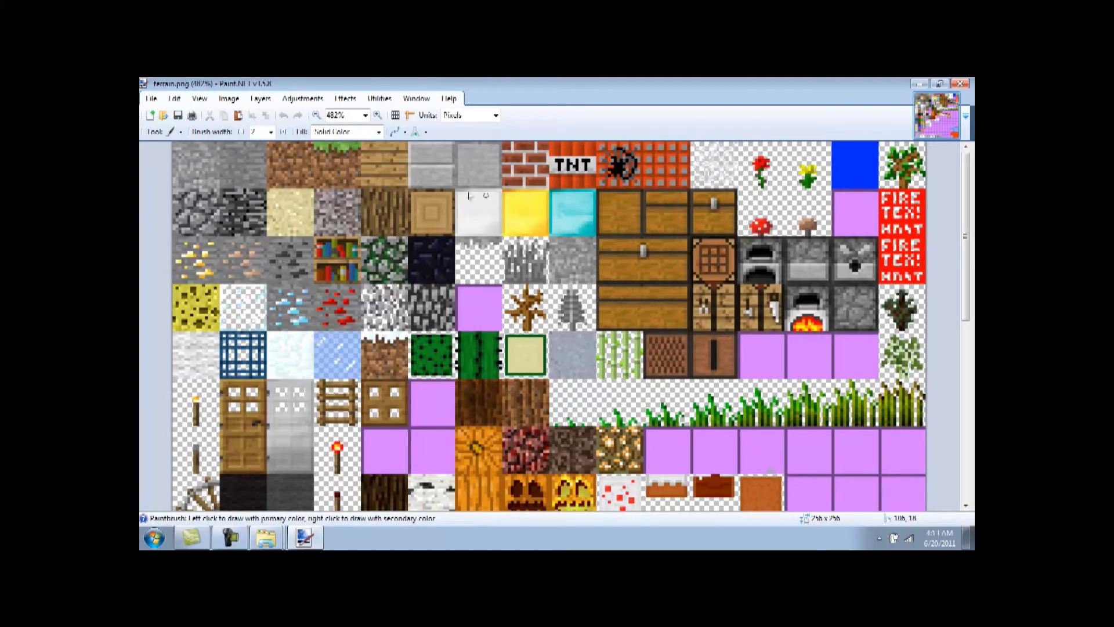
{"action": "scroll", "coordinate": [457, 379], "scroll_direction": "down", "scroll_amount": 1}
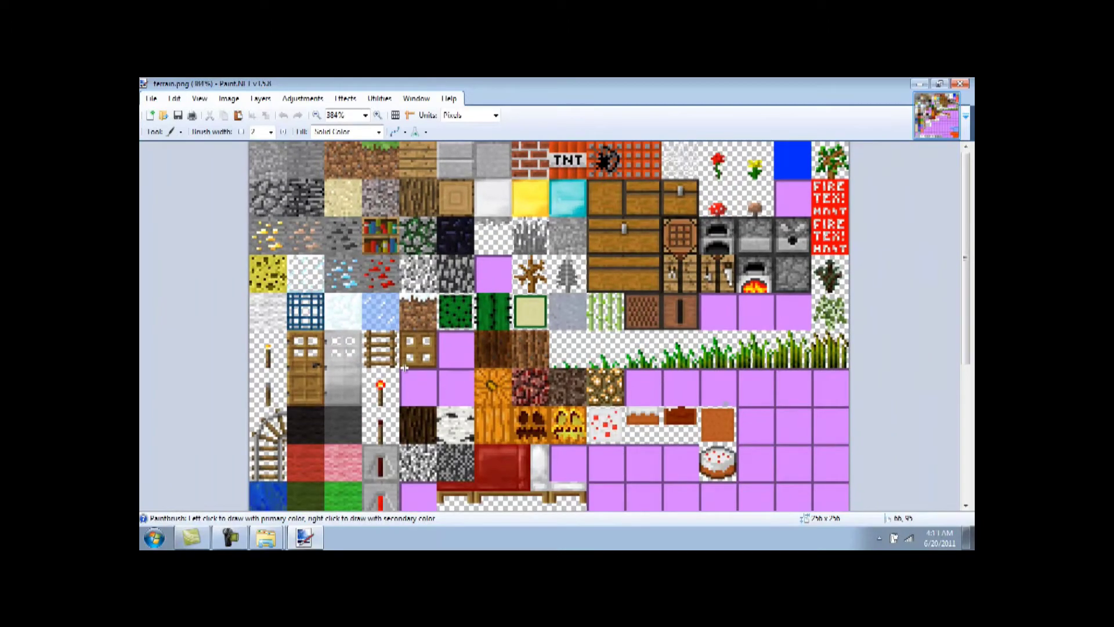
{"action": "scroll", "coordinate": [400, 366], "scroll_direction": "down", "scroll_amount": 2}
{"action": "scroll", "coordinate": [374, 279], "scroll_direction": "up", "scroll_amount": 2}
{"action": "scroll", "coordinate": [375, 279], "scroll_direction": "up", "scroll_amount": 2}
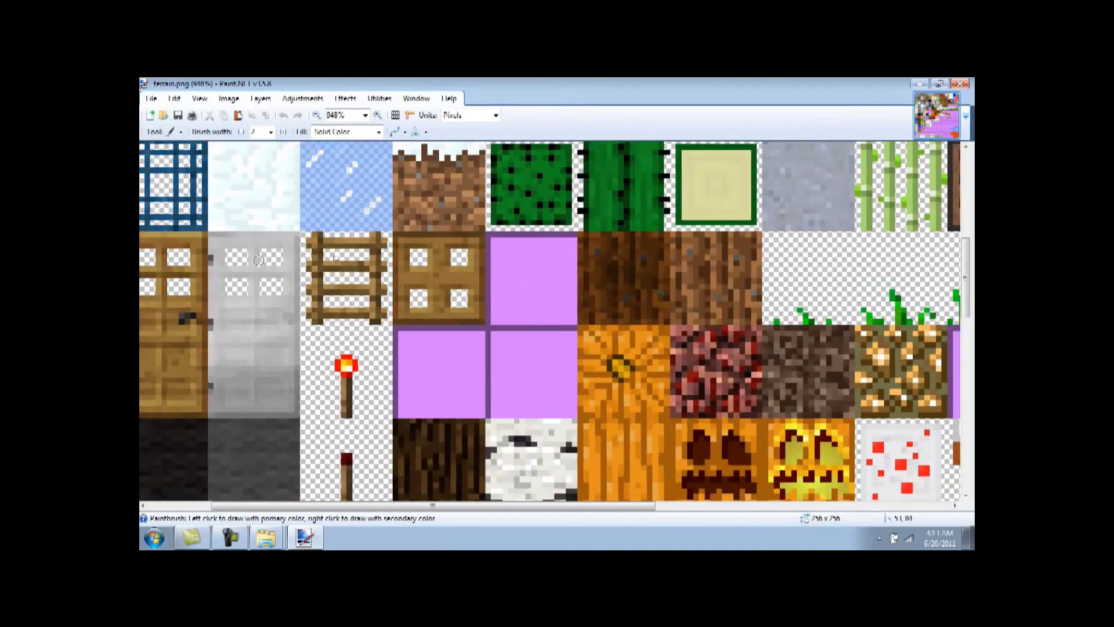
{"action": "scroll", "coordinate": [334, 256], "scroll_direction": "up", "scroll_amount": 1}
{"action": "scroll", "coordinate": [334, 257], "scroll_direction": "up", "scroll_amount": 1}
{"action": "scroll", "coordinate": [333, 257], "scroll_direction": "up", "scroll_amount": 1}
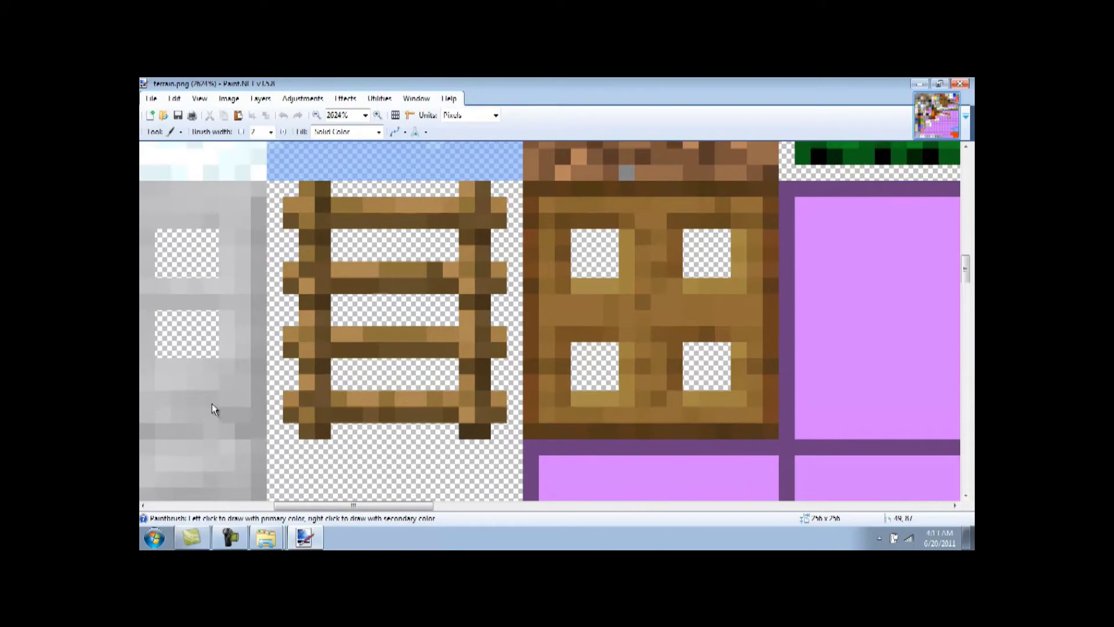
Pencil the four ladder rungs green, blue, magenta and yellow, undoing a stray line.
{"action": "key", "text": "p"}
{"action": "scroll", "coordinate": [364, 225], "scroll_direction": "up", "scroll_amount": 1}
{"action": "mouse_move", "coordinate": [347, 201]}
{"action": "left_mouse_down"}
{"action": "mouse_move", "coordinate": [459, 206]}
{"action": "mouse_move", "coordinate": [345, 217]}
{"action": "left_mouse_up"}
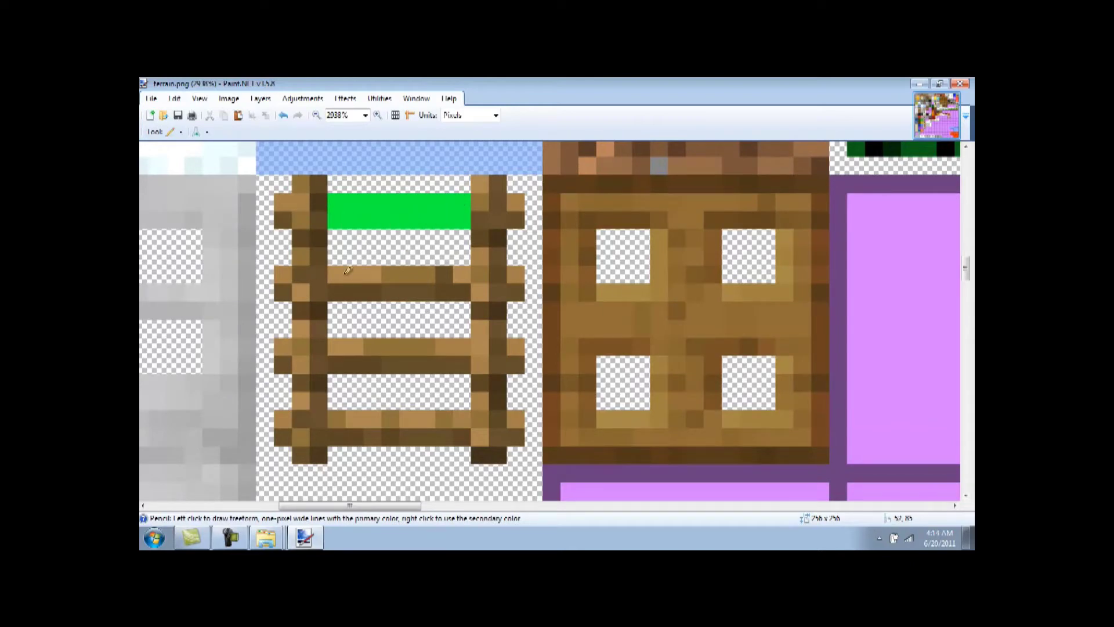
{"action": "mouse_move", "coordinate": [347, 272]}
{"action": "left_mouse_down"}
{"action": "mouse_move", "coordinate": [387, 292]}
{"action": "mouse_move", "coordinate": [471, 283]}
{"action": "mouse_move", "coordinate": [366, 268]}
{"action": "left_mouse_up"}
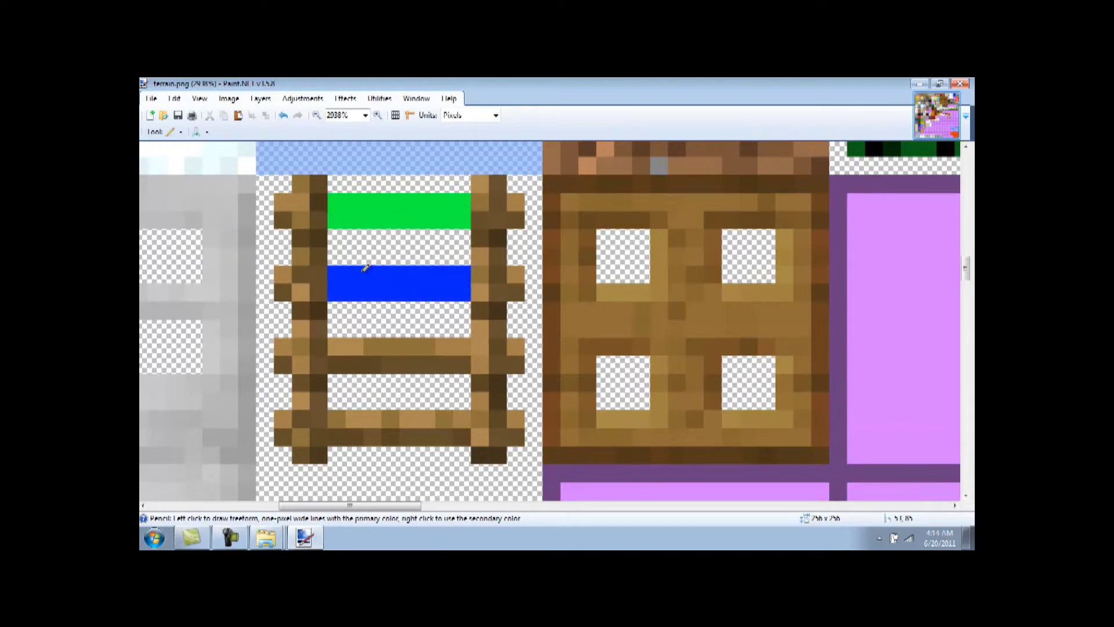
{"action": "mouse_move", "coordinate": [336, 348]}
{"action": "left_mouse_down"}
{"action": "mouse_move", "coordinate": [435, 362]}
{"action": "mouse_move", "coordinate": [470, 348]}
{"action": "mouse_move", "coordinate": [366, 340]}
{"action": "mouse_move", "coordinate": [347, 352]}
{"action": "left_mouse_up"}
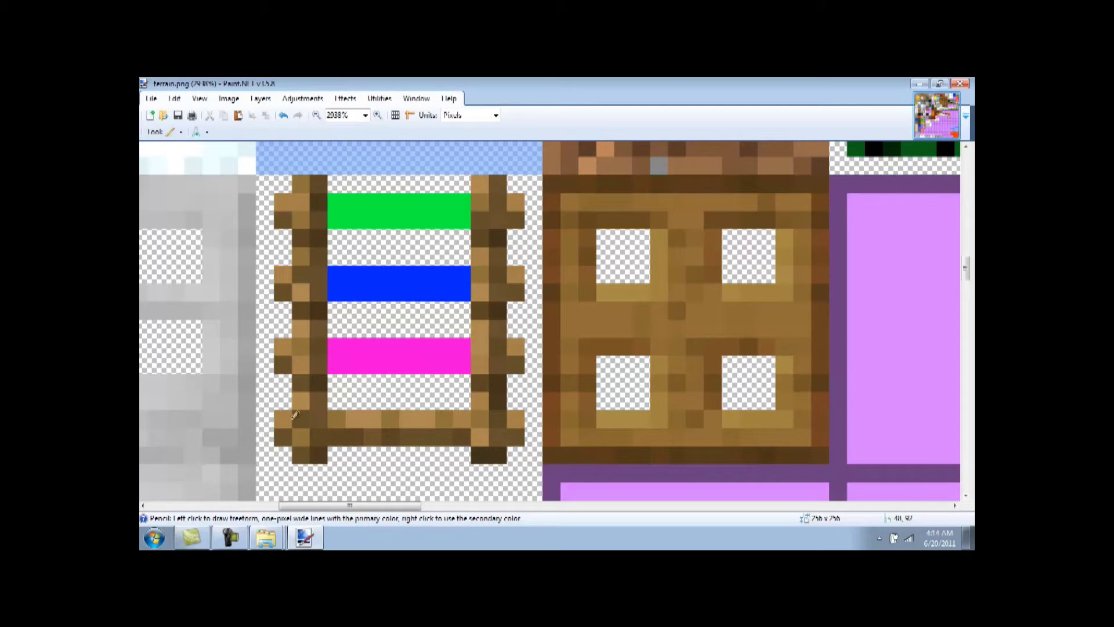
{"action": "left_click_drag", "start_coordinate": [334, 436], "coordinate": [662, 125]}
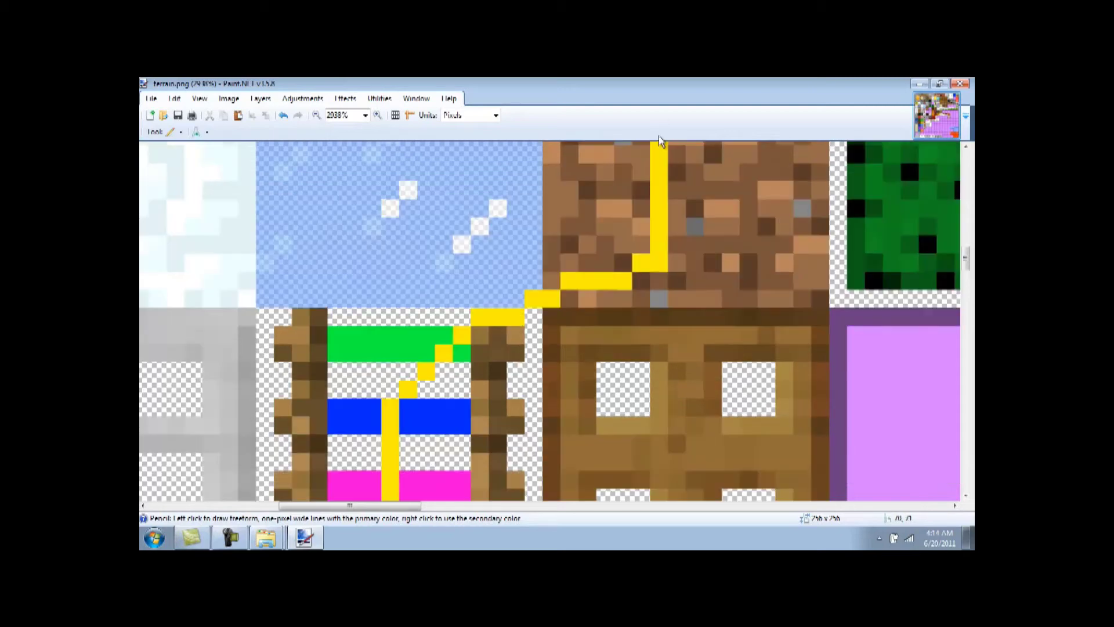
{"action": "scroll", "coordinate": [651, 281], "scroll_direction": "down", "scroll_amount": 3}
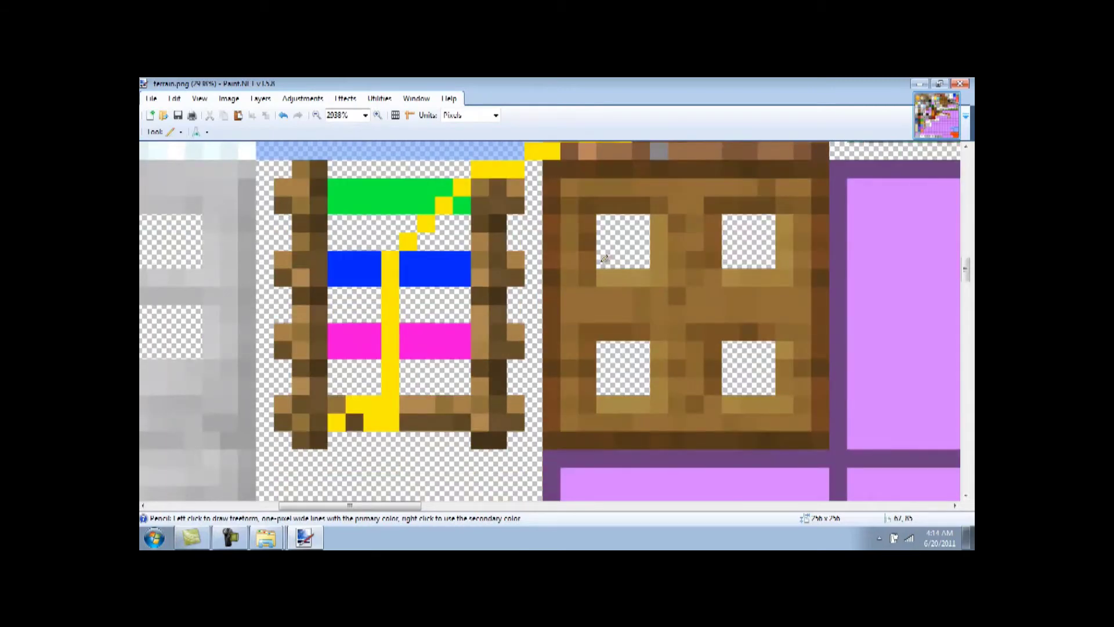
{"action": "key", "text": "ctrl+z"}
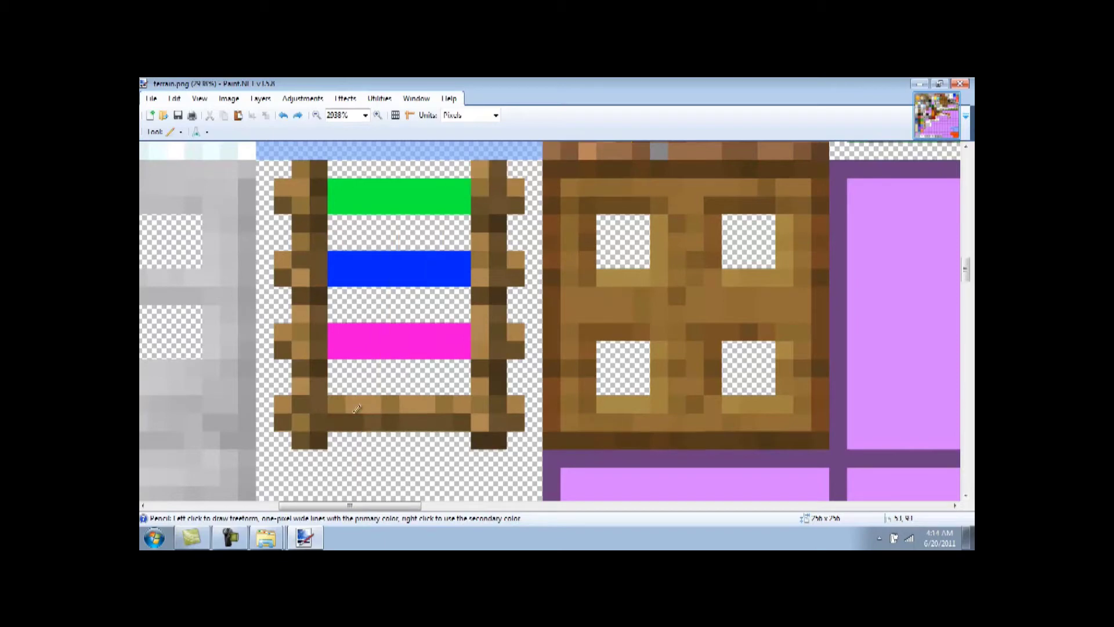
{"action": "mouse_move", "coordinate": [356, 407]}
{"action": "left_mouse_down"}
{"action": "mouse_move", "coordinate": [465, 409]}
{"action": "mouse_move", "coordinate": [368, 403]}
{"action": "mouse_move", "coordinate": [337, 422]}
{"action": "left_mouse_up"}
{"action": "scroll", "coordinate": [442, 300], "scroll_direction": "down", "scroll_amount": 5}
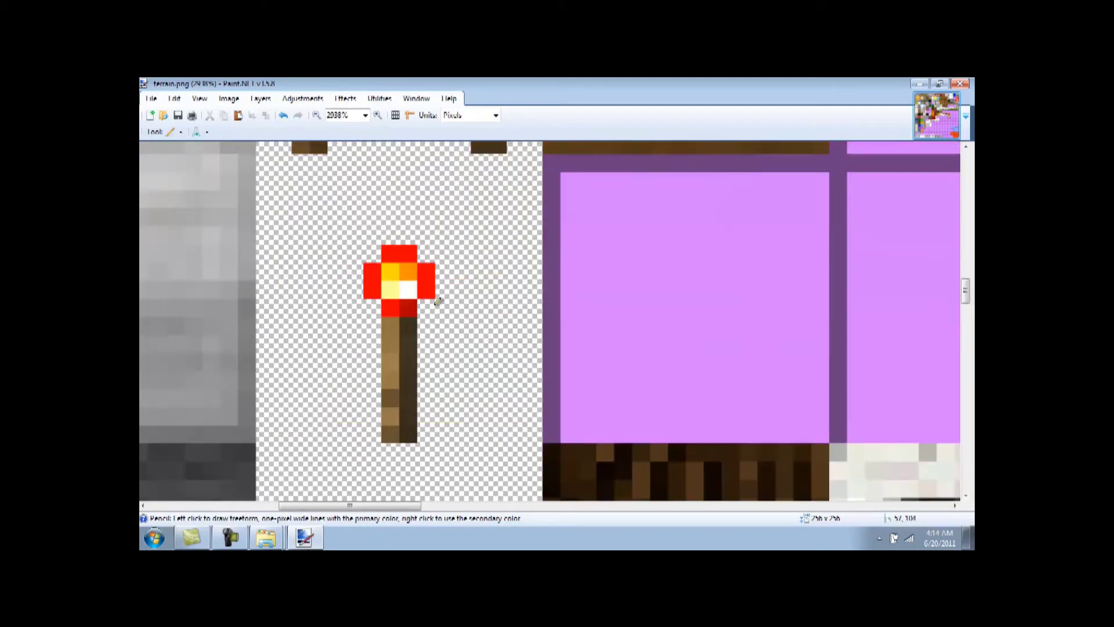
{"action": "scroll", "coordinate": [439, 299], "scroll_direction": "down", "scroll_amount": 1}
{"action": "scroll", "coordinate": [440, 299], "scroll_direction": "up", "scroll_amount": 1}
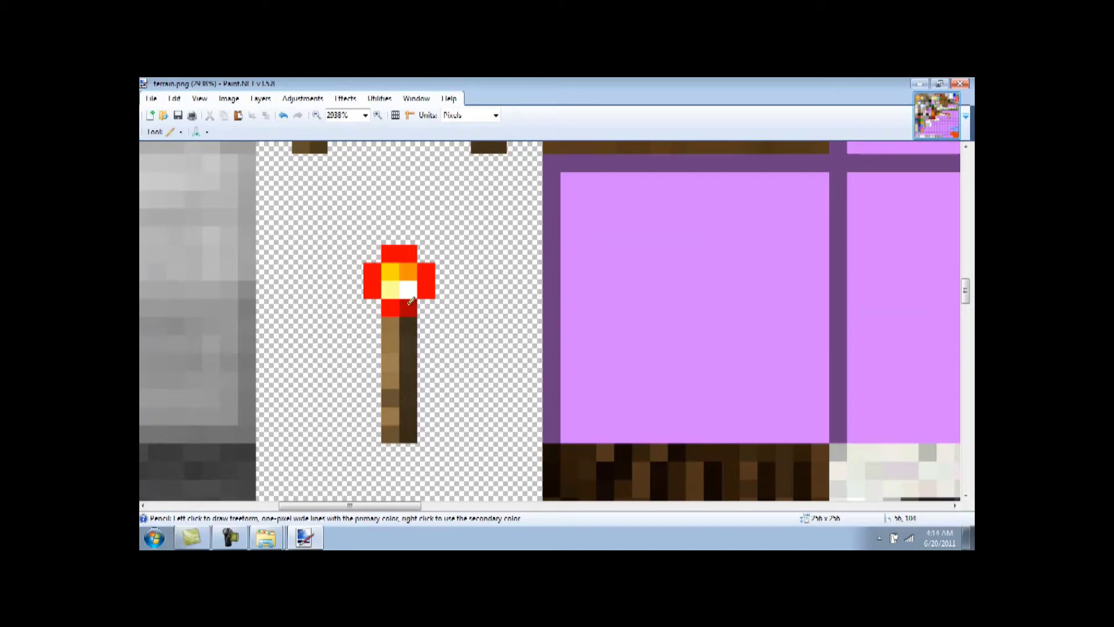
Paint the red pixels below and left of the torch head black.
{"action": "left_click_drag", "start_coordinate": [407, 301], "coordinate": [417, 258]}
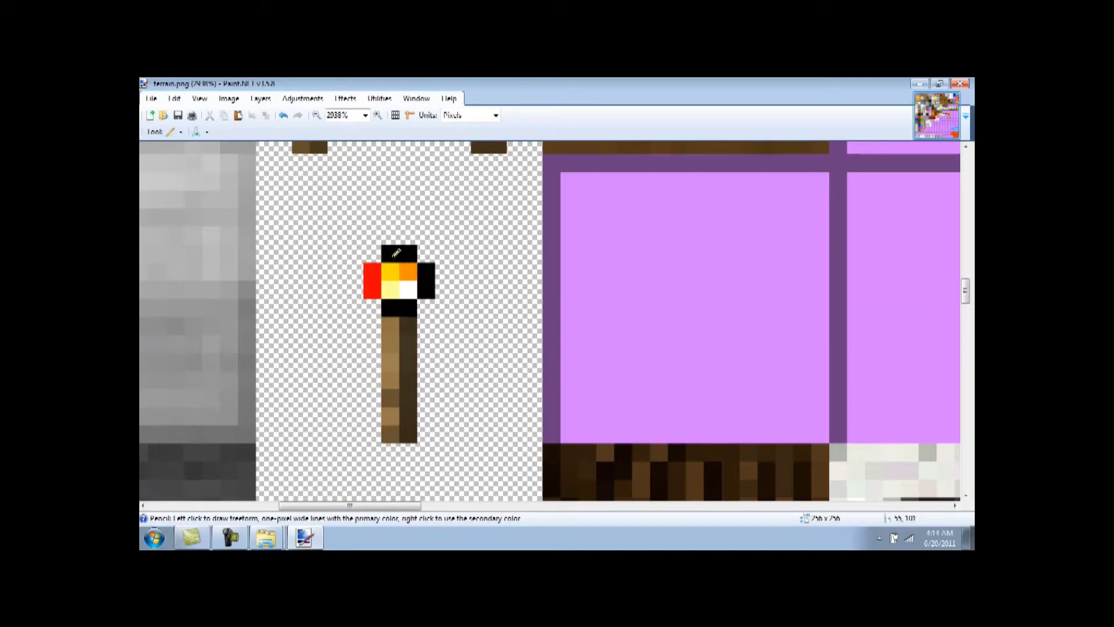
{"action": "mouse_move", "coordinate": [376, 268]}
{"action": "left_mouse_down"}
{"action": "mouse_move", "coordinate": [377, 278]}
{"action": "mouse_move", "coordinate": [404, 268]}
{"action": "left_mouse_up"}
{"action": "scroll", "coordinate": [392, 258], "scroll_direction": "down", "scroll_amount": 2}
{"action": "scroll", "coordinate": [435, 318], "scroll_direction": "down", "scroll_amount": 2}
{"action": "scroll", "coordinate": [418, 271], "scroll_direction": "down", "scroll_amount": 1}
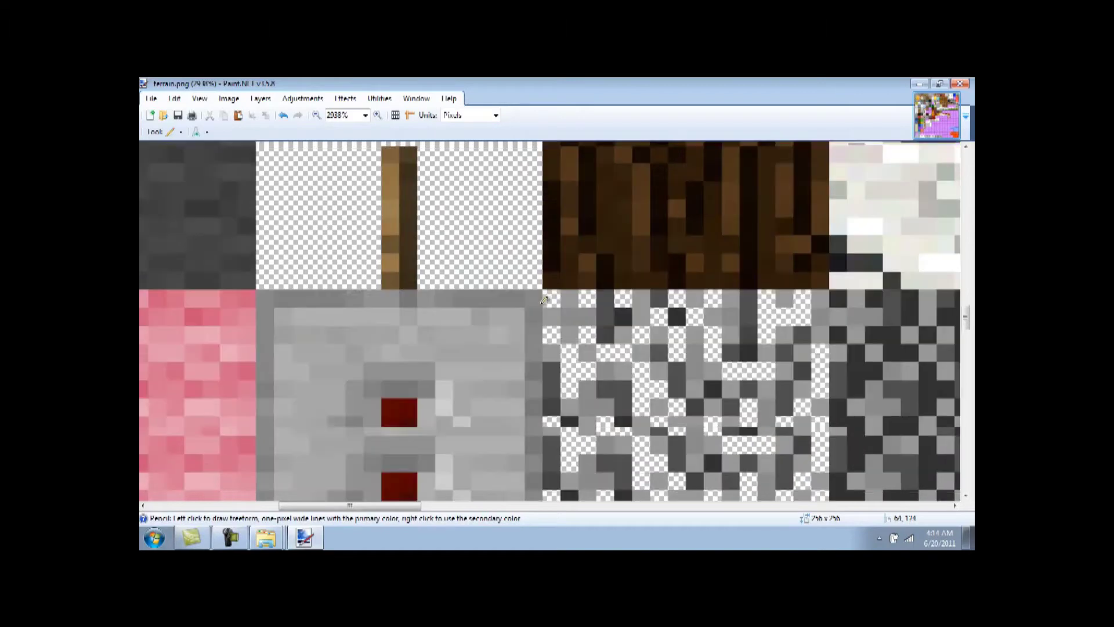
{"action": "scroll", "coordinate": [443, 277], "scroll_direction": "down", "scroll_amount": 1}
{"action": "scroll", "coordinate": [474, 282], "scroll_direction": "down", "scroll_amount": 1}
{"action": "scroll", "coordinate": [505, 288], "scroll_direction": "down", "scroll_amount": 1}
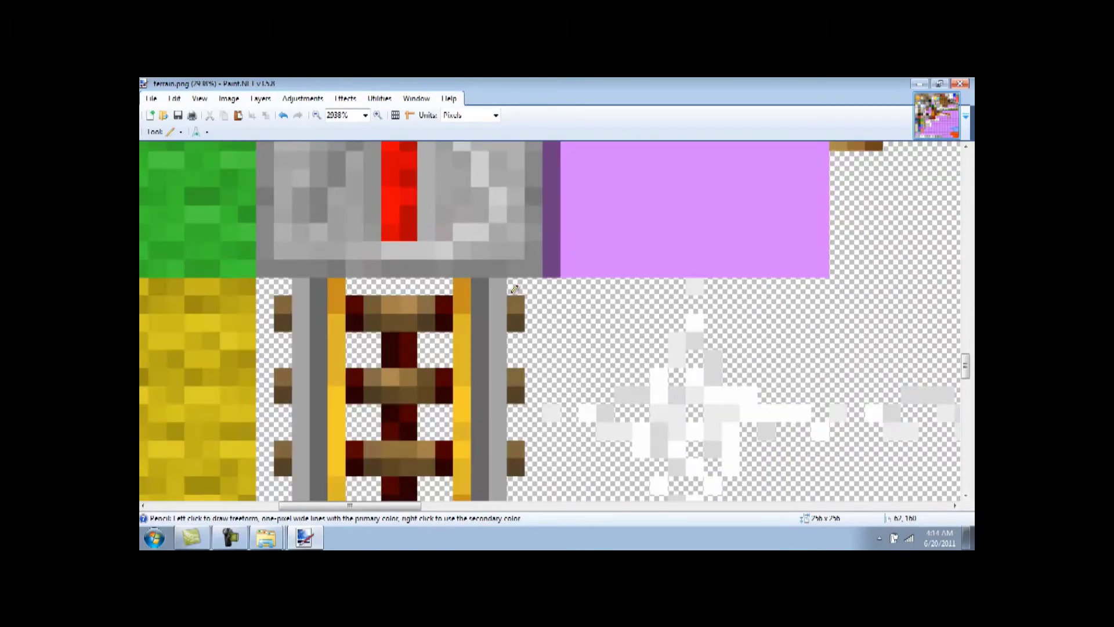
{"action": "scroll", "coordinate": [515, 287], "scroll_direction": "down", "scroll_amount": 2}
{"action": "scroll", "coordinate": [522, 286], "scroll_direction": "down", "scroll_amount": 3}
{"action": "scroll", "coordinate": [531, 284], "scroll_direction": "down", "scroll_amount": 2}
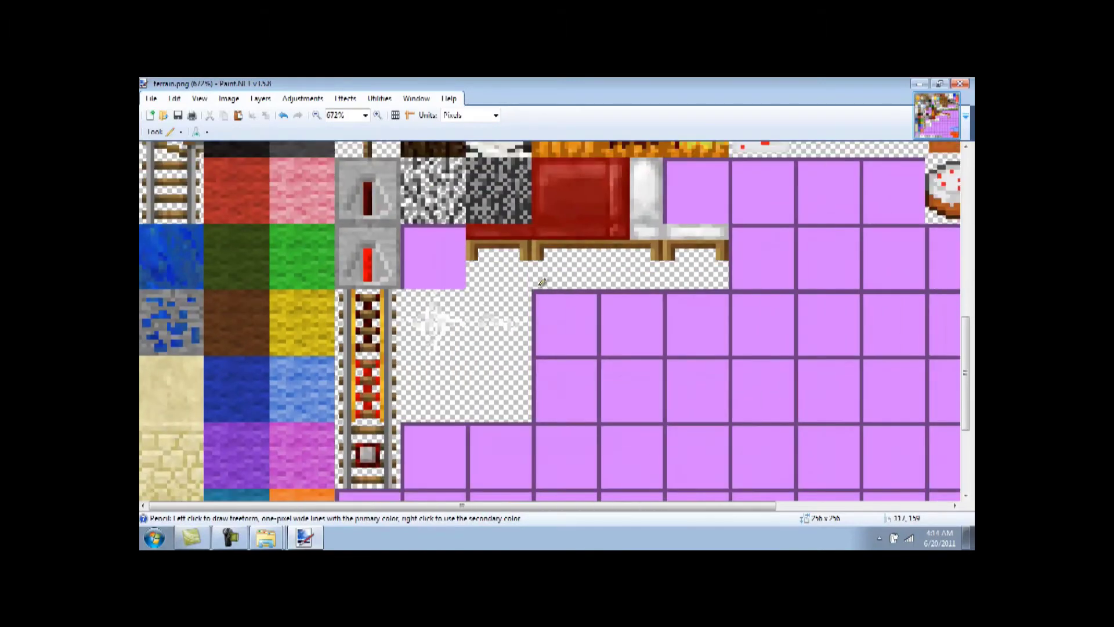
{"action": "scroll", "coordinate": [540, 282], "scroll_direction": "down", "scroll_amount": 2}
{"action": "scroll", "coordinate": [541, 282], "scroll_direction": "down", "scroll_amount": 2}
{"action": "scroll", "coordinate": [504, 322], "scroll_direction": "down", "scroll_amount": 1}
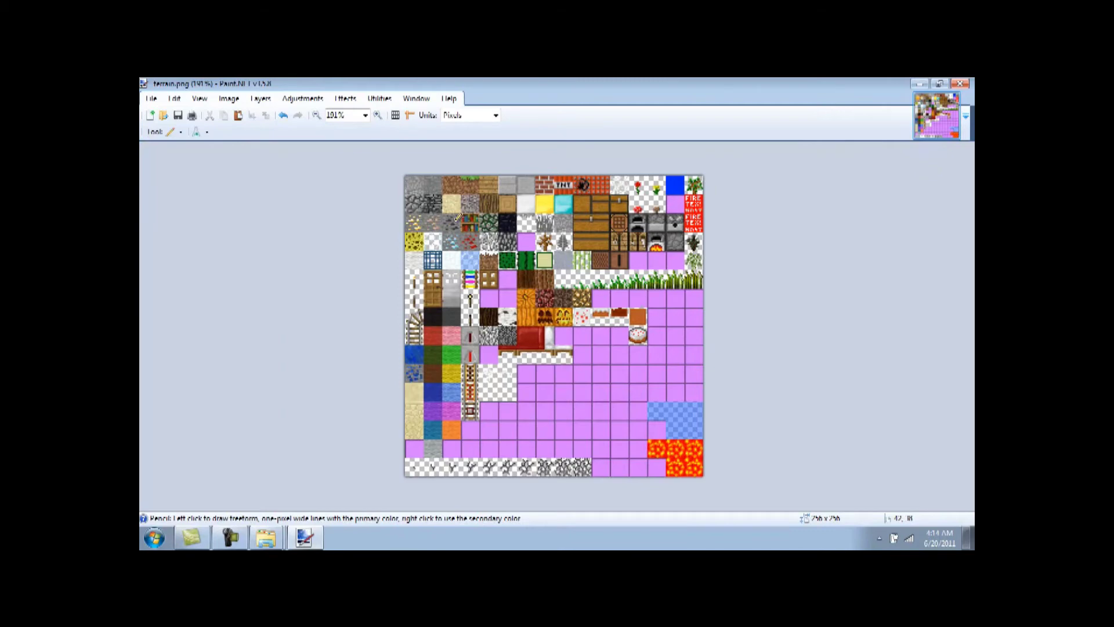
Save terrain.png as PNG, close Paint.NET, and open the gui folder.
{"action": "key", "text": "ctrl+s"}
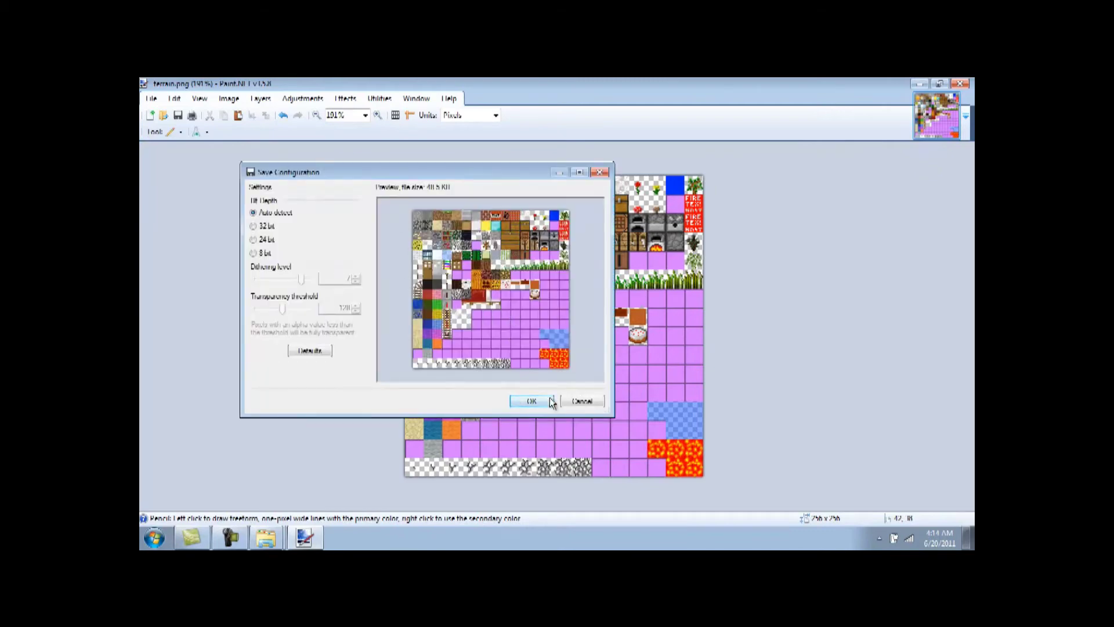
{"action": "left_click", "coordinate": [531, 401]}
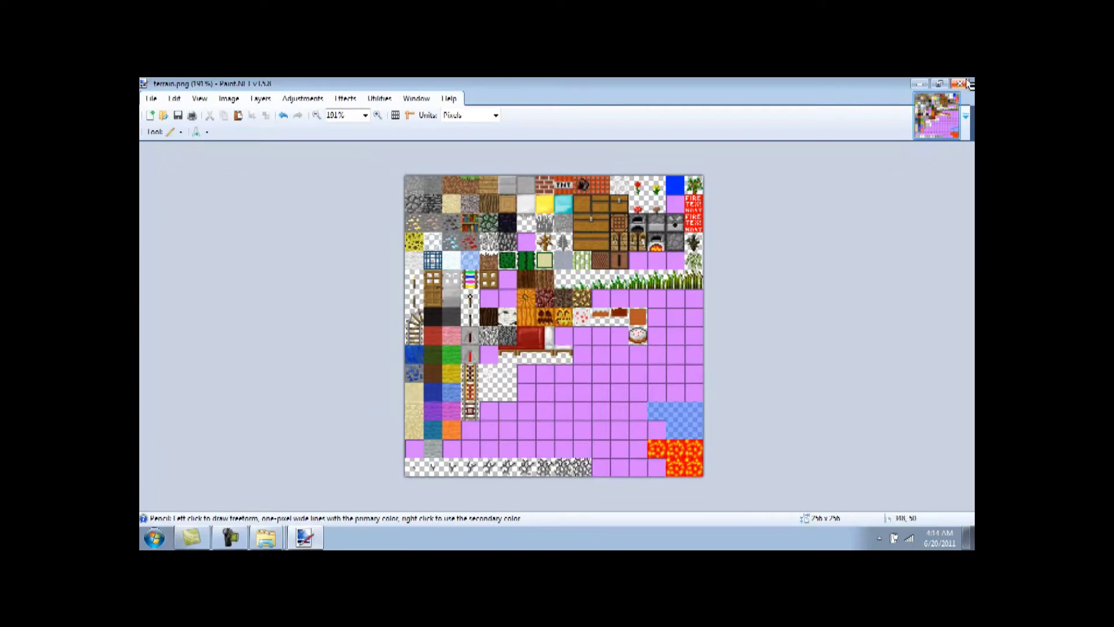
{"action": "key", "text": "alt+F4"}
{"action": "double_click", "coordinate": [432, 165]}
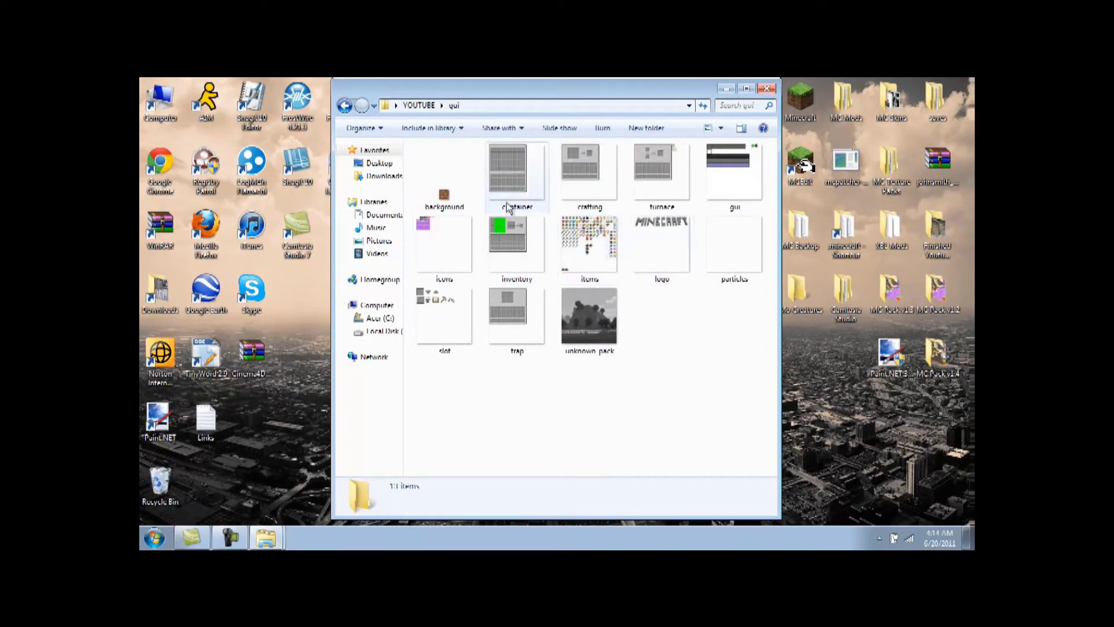
Open items.png from the gui folder with Paint.NET via Open with.
{"action": "left_click", "coordinate": [587, 258]}
{"action": "right_click", "coordinate": [585, 259]}
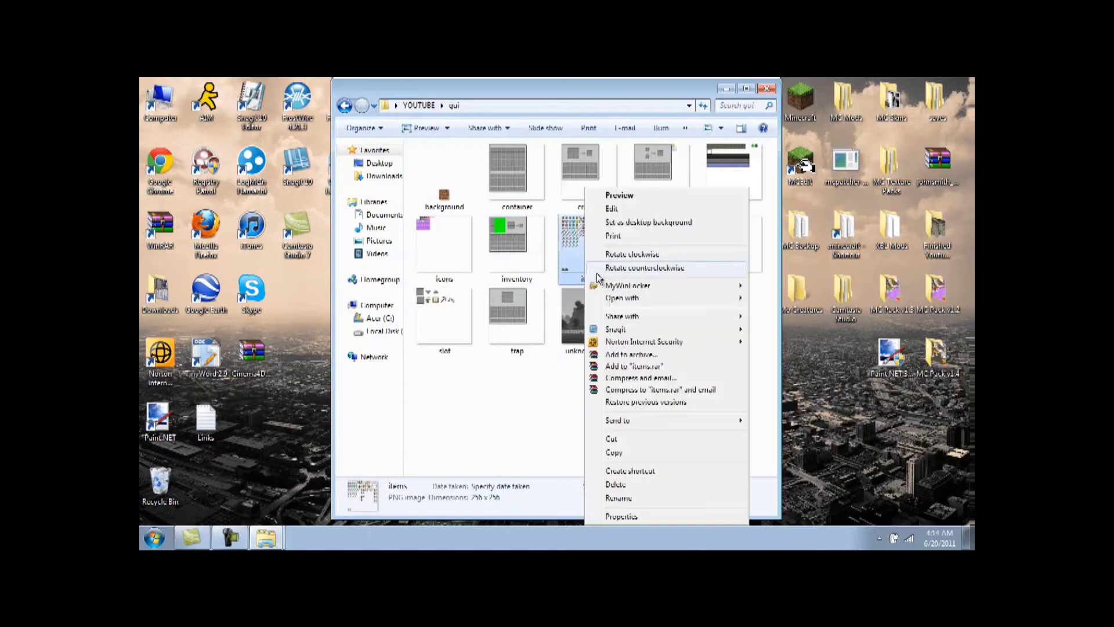
{"action": "right_click", "coordinate": [575, 256]}
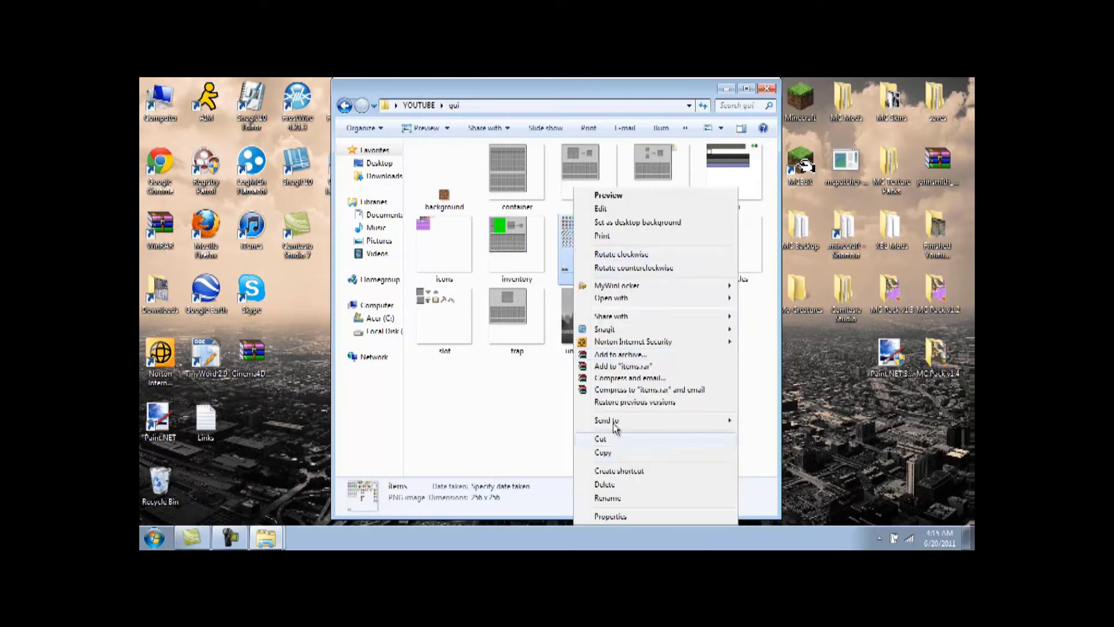
{"action": "mouse_move", "coordinate": [611, 299]}
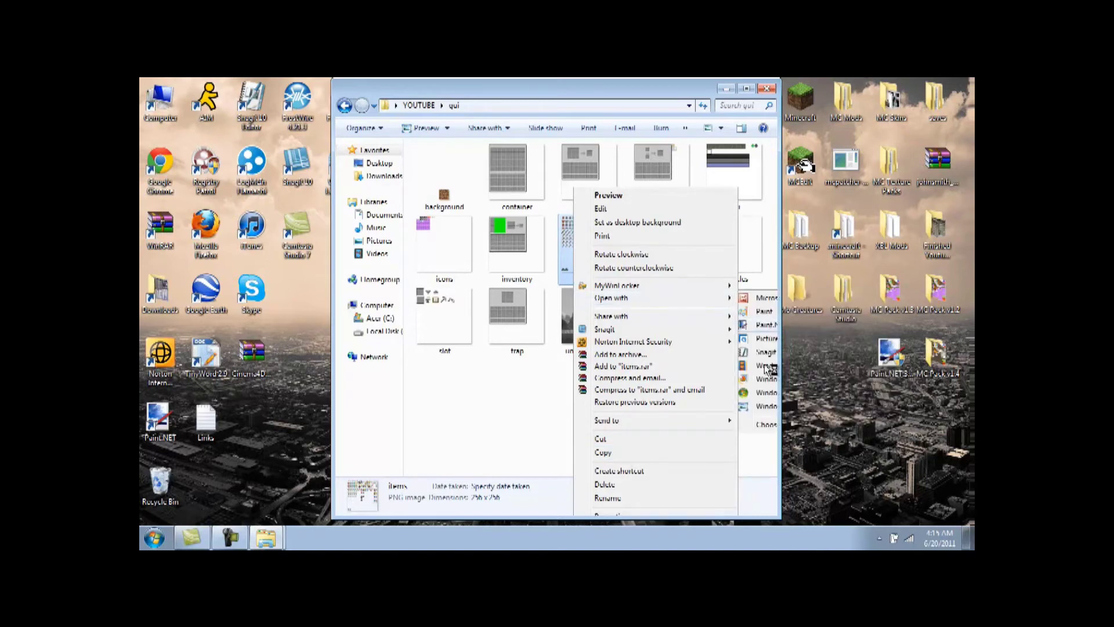
{"action": "left_click", "coordinate": [770, 369]}
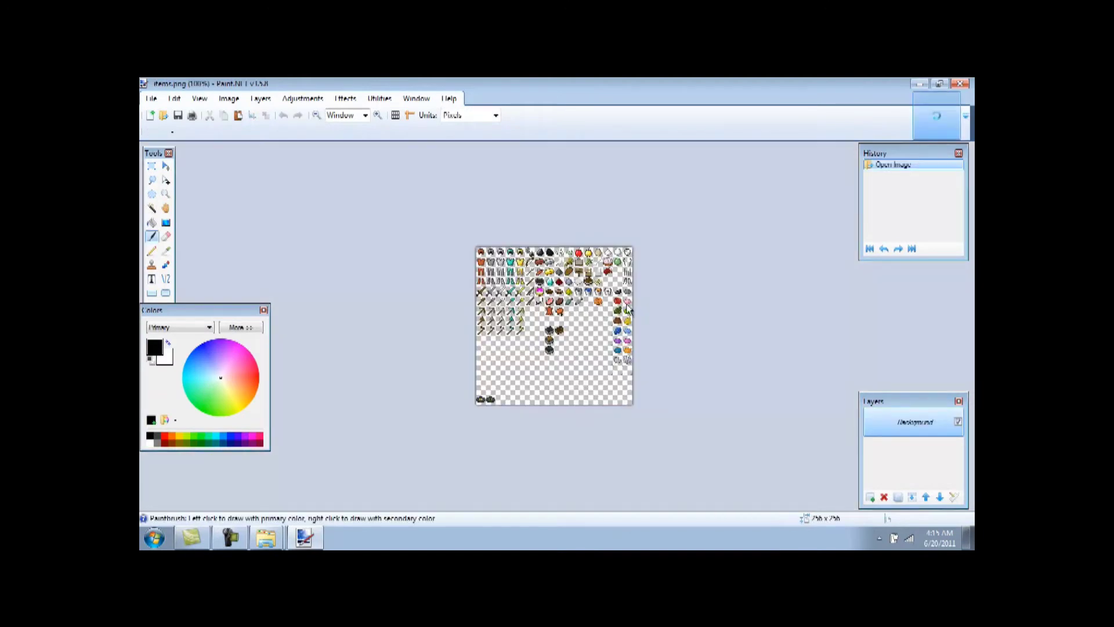
{"action": "scroll", "coordinate": [674, 343], "scroll_direction": "up", "scroll_amount": 1}
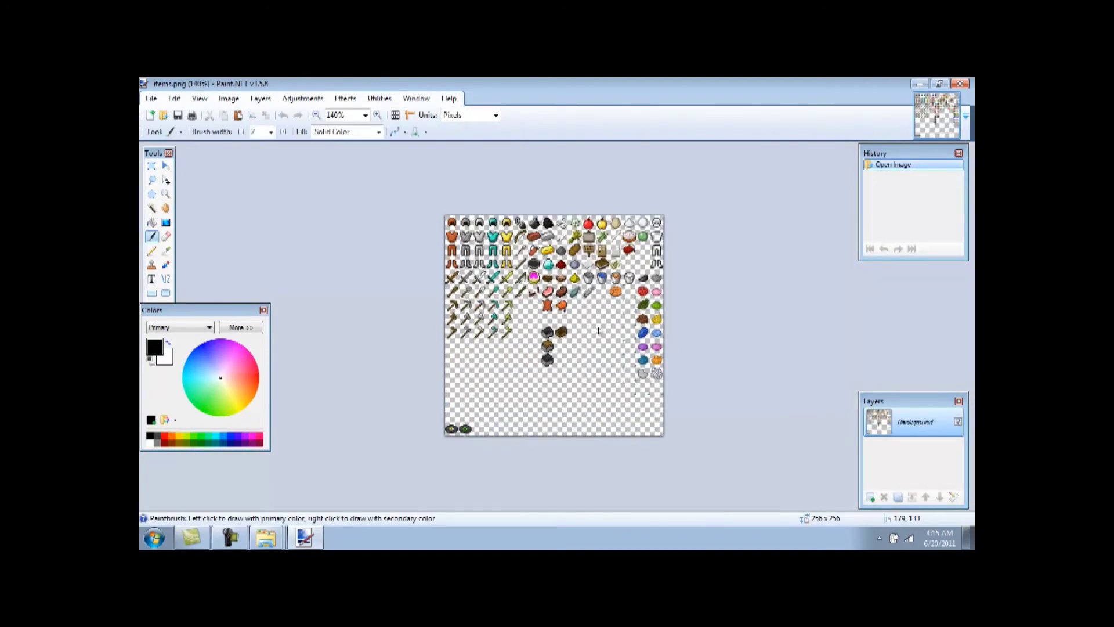
{"action": "scroll", "coordinate": [644, 330], "scroll_direction": "up", "scroll_amount": 2}
{"action": "scroll", "coordinate": [574, 300], "scroll_direction": "up", "scroll_amount": 2}
{"action": "scroll", "coordinate": [573, 299], "scroll_direction": "up", "scroll_amount": 1}
{"action": "scroll", "coordinate": [522, 291], "scroll_direction": "up", "scroll_amount": 1}
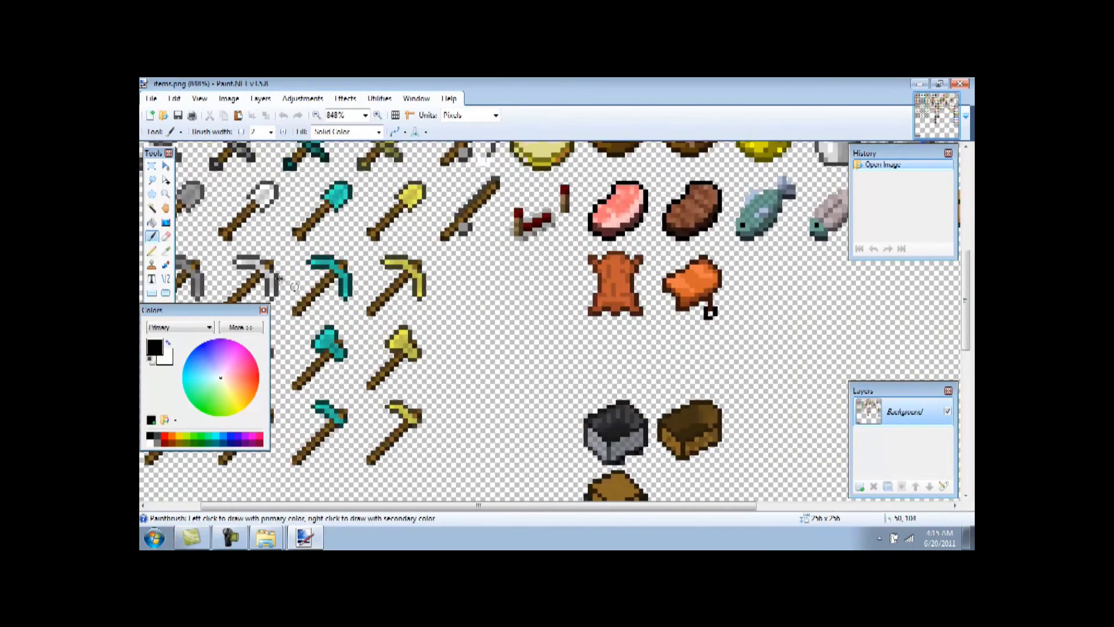
{"action": "scroll", "coordinate": [418, 278], "scroll_direction": "up", "scroll_amount": 1}
{"action": "scroll", "coordinate": [288, 272], "scroll_direction": "up", "scroll_amount": 1}
{"action": "scroll", "coordinate": [288, 273], "scroll_direction": "up", "scroll_amount": 1}
Hide the floating panels, then pencil purple pickaxe-head edges and a pink inner row.
{"action": "key", "text": "F5"}
{"action": "key", "text": "F6"}
{"action": "key", "text": "F7"}
{"action": "key", "text": "F8"}
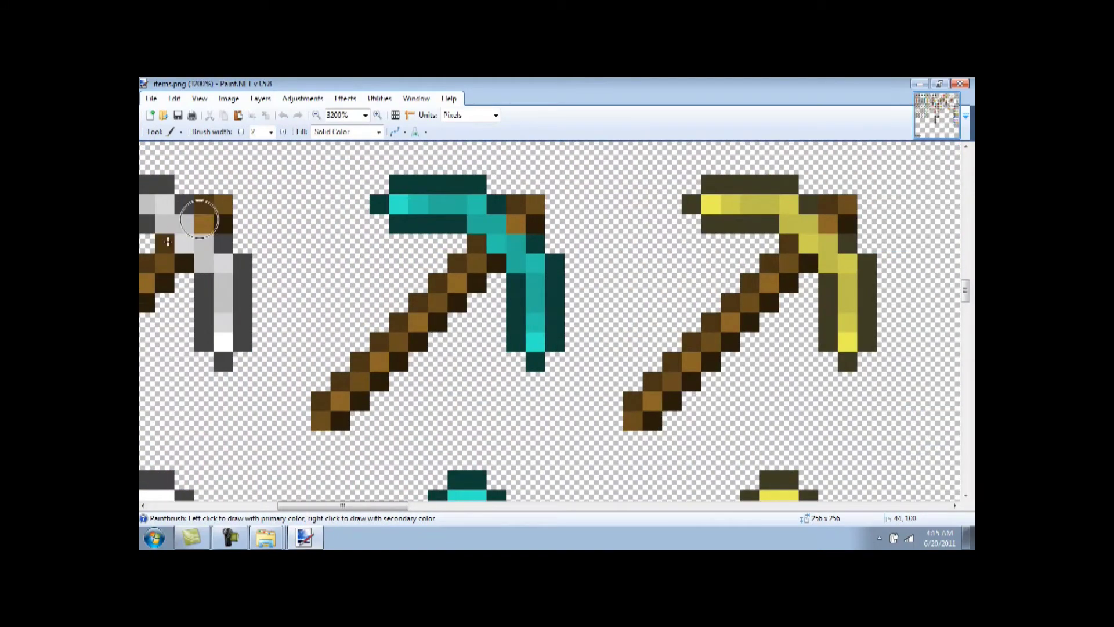
{"action": "key", "text": "p"}
{"action": "mouse_move", "coordinate": [392, 185]}
{"action": "left_mouse_down"}
{"action": "mouse_move", "coordinate": [483, 185]}
{"action": "mouse_move", "coordinate": [474, 217]}
{"action": "mouse_move", "coordinate": [410, 223]}
{"action": "left_mouse_up"}
{"action": "left_click", "coordinate": [380, 205]}
{"action": "mouse_move", "coordinate": [536, 242]}
{"action": "left_mouse_down"}
{"action": "mouse_move", "coordinate": [557, 261]}
{"action": "mouse_move", "coordinate": [564, 327]}
{"action": "mouse_move", "coordinate": [546, 359]}
{"action": "mouse_move", "coordinate": [520, 340]}
{"action": "mouse_move", "coordinate": [515, 275]}
{"action": "left_mouse_up"}
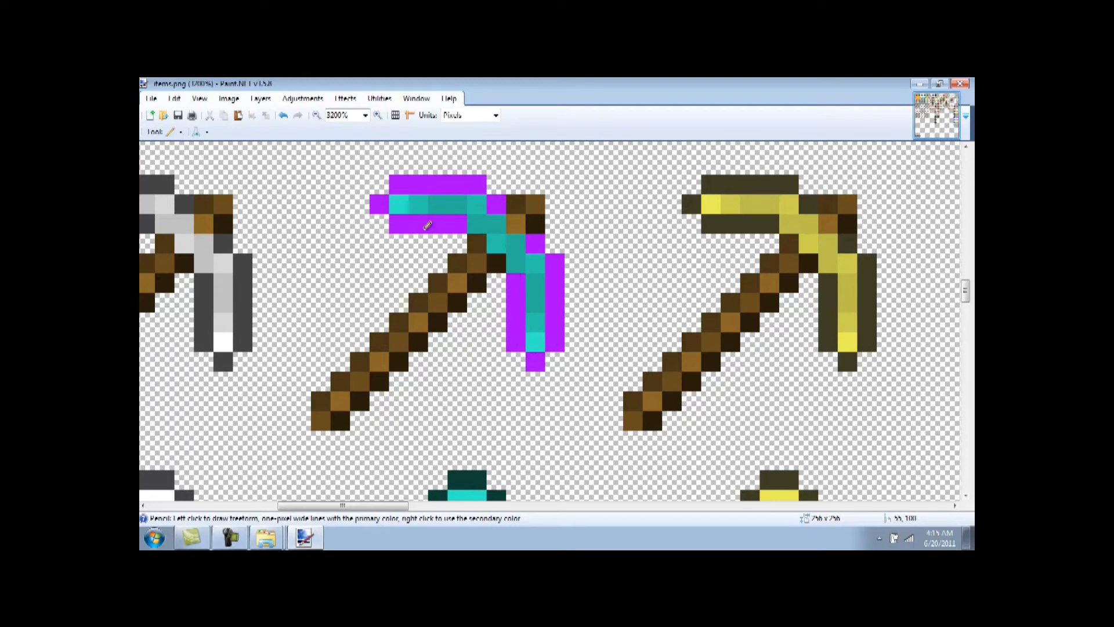
{"action": "mouse_move", "coordinate": [395, 204]}
{"action": "left_mouse_down"}
{"action": "mouse_move", "coordinate": [474, 204]}
{"action": "mouse_move", "coordinate": [537, 278]}
{"action": "mouse_move", "coordinate": [544, 319]}
{"action": "left_mouse_up"}
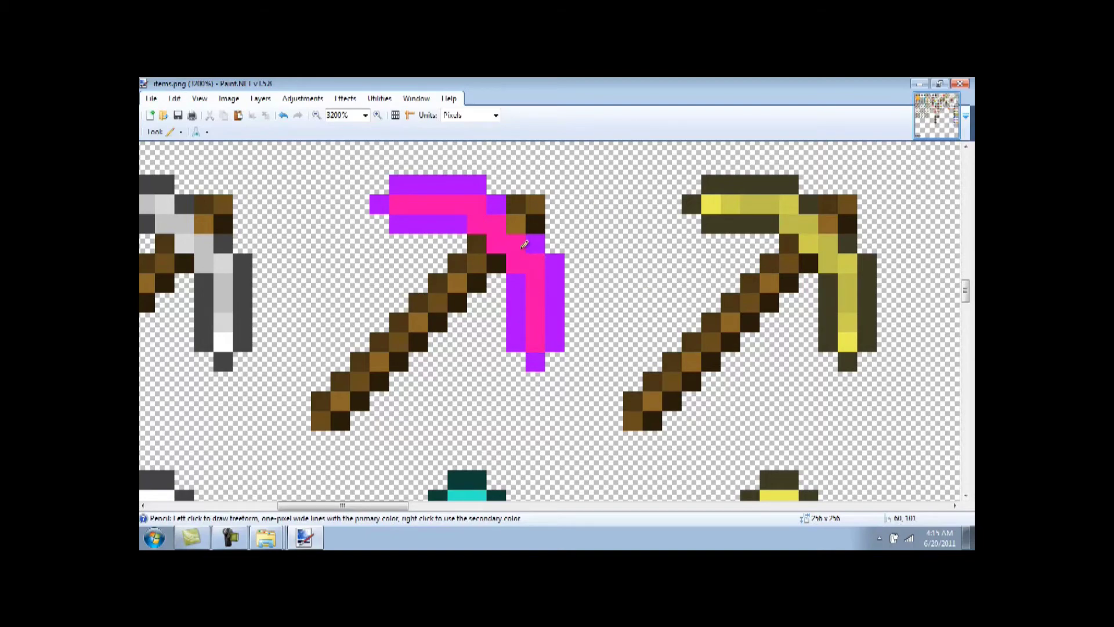
{"action": "scroll", "coordinate": [523, 244], "scroll_direction": "down", "scroll_amount": 2}
{"action": "scroll", "coordinate": [523, 244], "scroll_direction": "down", "scroll_amount": 2}
{"action": "scroll", "coordinate": [524, 245], "scroll_direction": "down", "scroll_amount": 2}
{"action": "scroll", "coordinate": [604, 332], "scroll_direction": "down", "scroll_amount": 1}
{"action": "scroll", "coordinate": [605, 332], "scroll_direction": "down", "scroll_amount": 1}
{"action": "scroll", "coordinate": [603, 331], "scroll_direction": "up", "scroll_amount": 1}
{"action": "scroll", "coordinate": [566, 366], "scroll_direction": "down", "scroll_amount": 1}
{"action": "scroll", "coordinate": [538, 399], "scroll_direction": "down", "scroll_amount": 1}
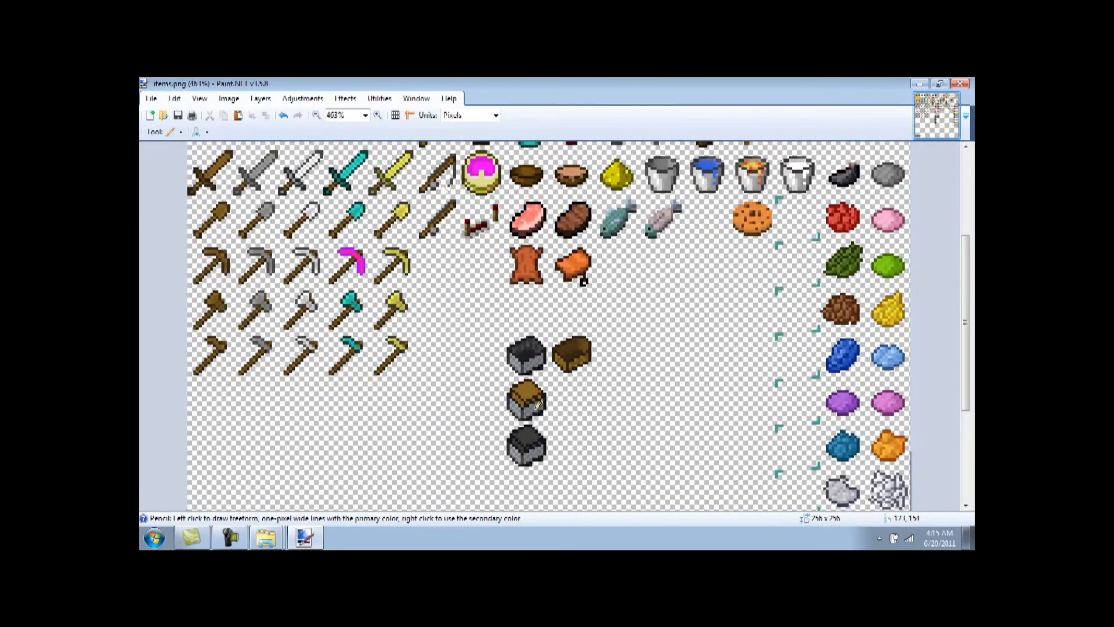
{"action": "scroll", "coordinate": [539, 400], "scroll_direction": "up", "scroll_amount": 1}
{"action": "scroll", "coordinate": [538, 400], "scroll_direction": "up", "scroll_amount": 1}
{"action": "scroll", "coordinate": [539, 400], "scroll_direction": "up", "scroll_amount": 1}
{"action": "scroll", "coordinate": [539, 400], "scroll_direction": "up", "scroll_amount": 1}
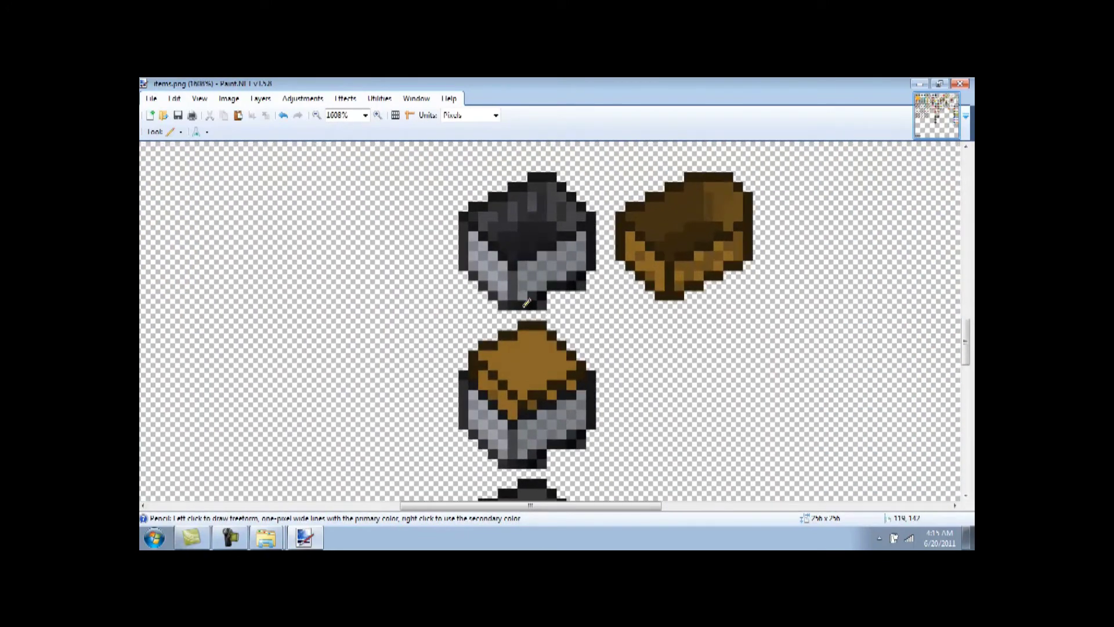
{"action": "scroll", "coordinate": [493, 274], "scroll_direction": "up", "scroll_amount": 1}
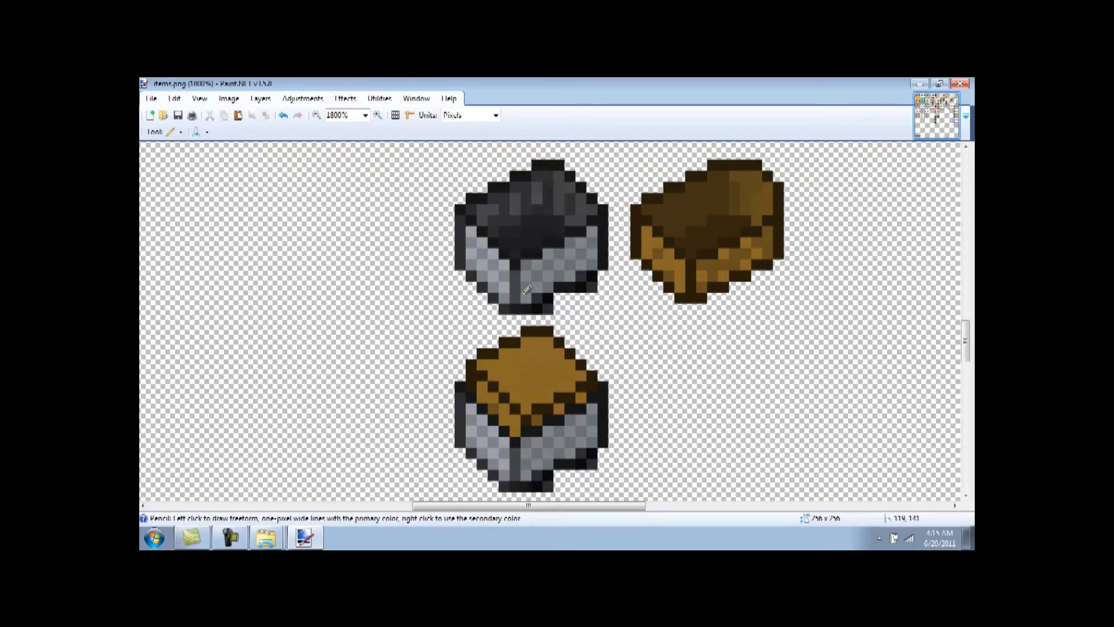
Pencil cyan strokes across the minecart's lower-left and right faces.
{"action": "mouse_move", "coordinate": [493, 273]}
{"action": "left_mouse_down"}
{"action": "mouse_move", "coordinate": [506, 291]}
{"action": "mouse_move", "coordinate": [475, 234]}
{"action": "mouse_move", "coordinate": [475, 254]}
{"action": "mouse_move", "coordinate": [492, 252]}
{"action": "mouse_move", "coordinate": [502, 277]}
{"action": "mouse_move", "coordinate": [543, 265]}
{"action": "left_mouse_up"}
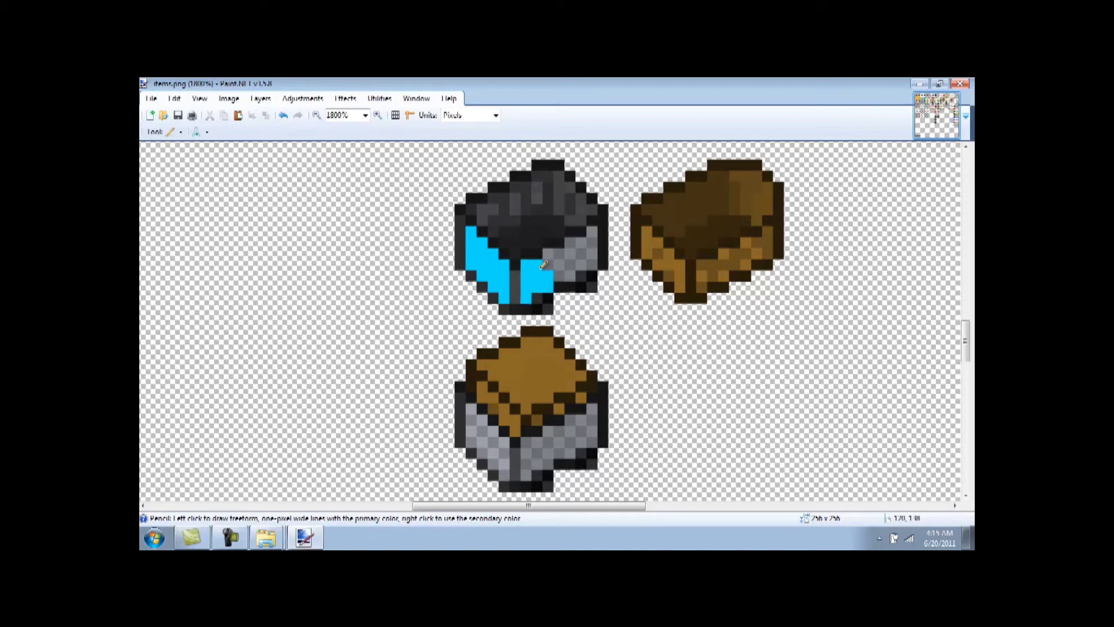
{"action": "left_click_drag", "start_coordinate": [543, 265], "coordinate": [593, 236]}
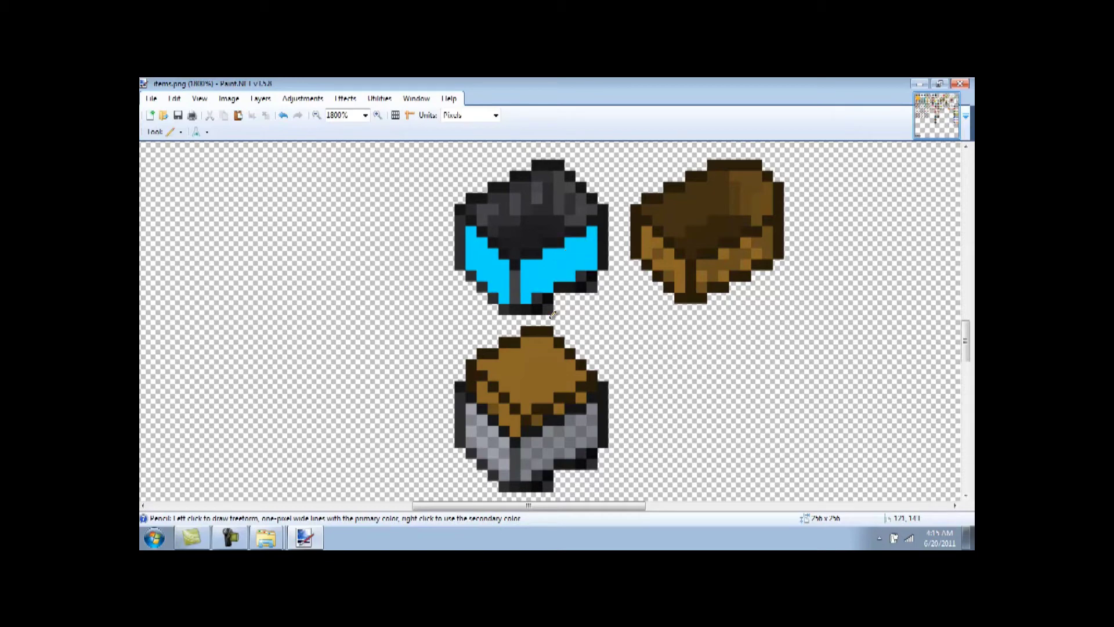
{"action": "scroll", "coordinate": [552, 315], "scroll_direction": "down", "scroll_amount": 1}
{"action": "scroll", "coordinate": [552, 316], "scroll_direction": "up", "scroll_amount": 3}
{"action": "scroll", "coordinate": [551, 315], "scroll_direction": "down", "scroll_amount": 1}
{"action": "mouse_move", "coordinate": [505, 322]}
{"action": "left_mouse_down"}
{"action": "mouse_move", "coordinate": [540, 306]}
{"action": "mouse_move", "coordinate": [533, 317]}
{"action": "mouse_move", "coordinate": [766, 300]}
{"action": "left_mouse_up"}
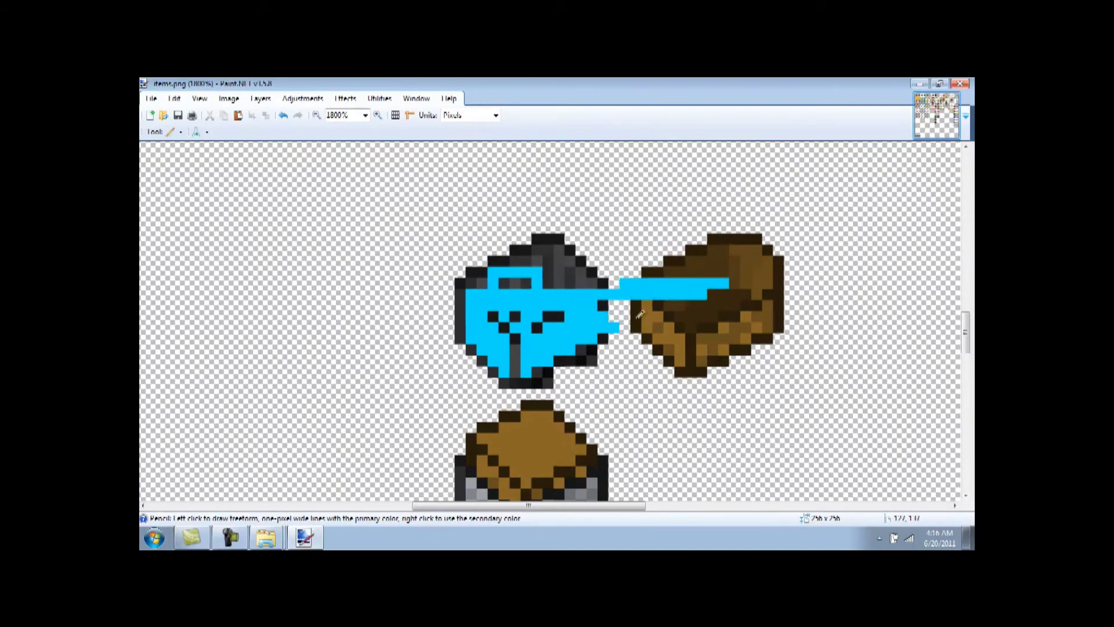
{"action": "scroll", "coordinate": [539, 327], "scroll_direction": "down", "scroll_amount": 3}
{"action": "scroll", "coordinate": [538, 327], "scroll_direction": "down", "scroll_amount": 2}
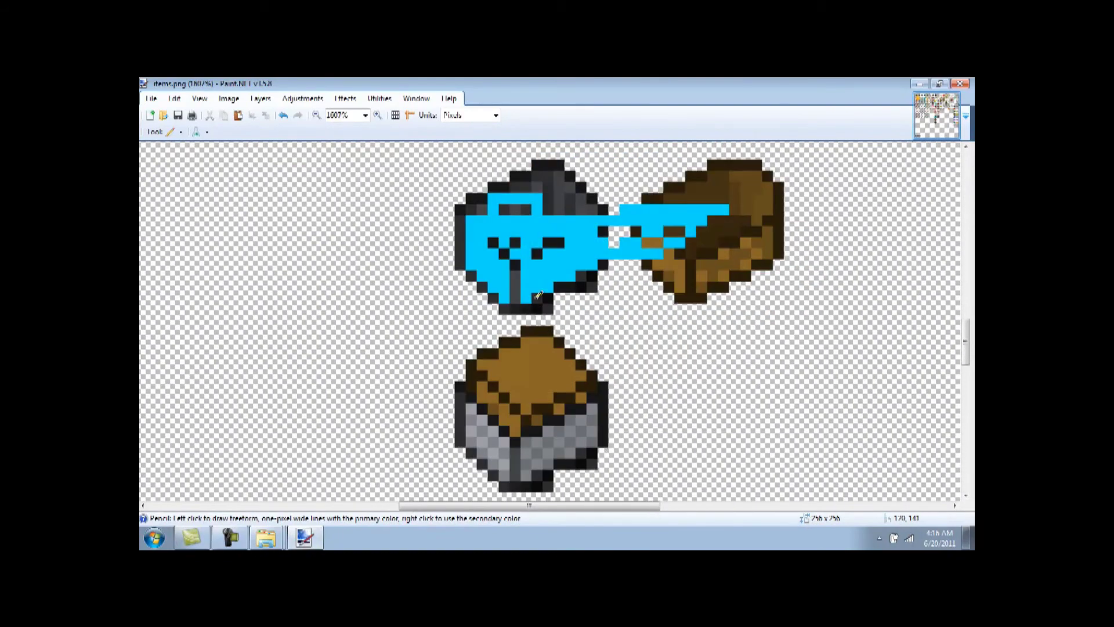
{"action": "scroll", "coordinate": [549, 296], "scroll_direction": "down", "scroll_amount": 3}
{"action": "scroll", "coordinate": [552, 277], "scroll_direction": "down", "scroll_amount": 1}
{"action": "scroll", "coordinate": [552, 278], "scroll_direction": "down", "scroll_amount": 1}
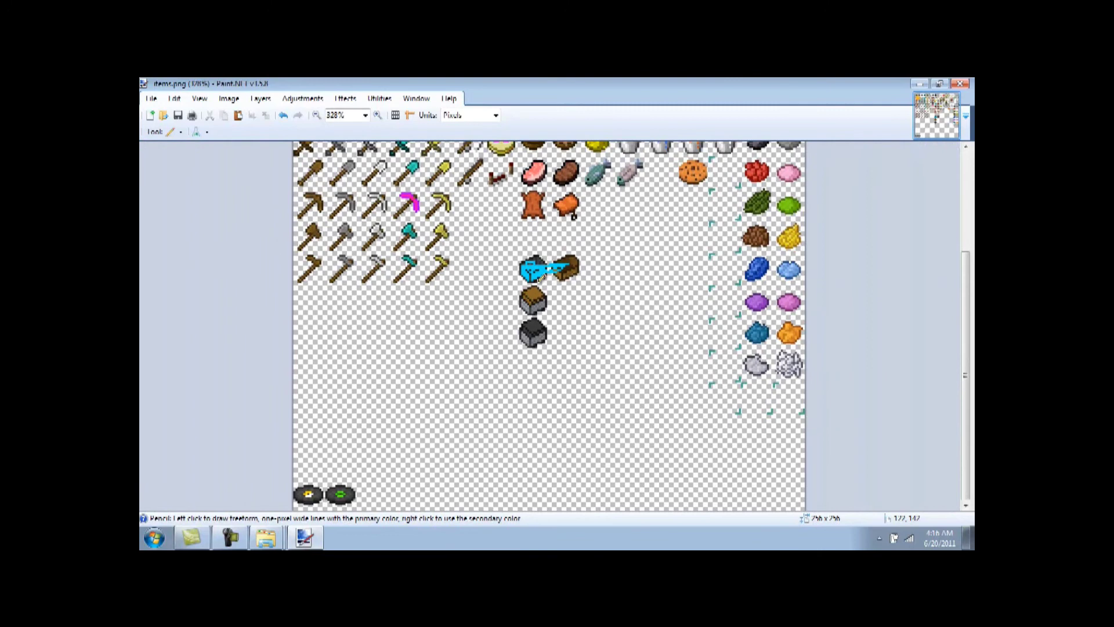
{"action": "scroll", "coordinate": [539, 277], "scroll_direction": "down", "scroll_amount": 1}
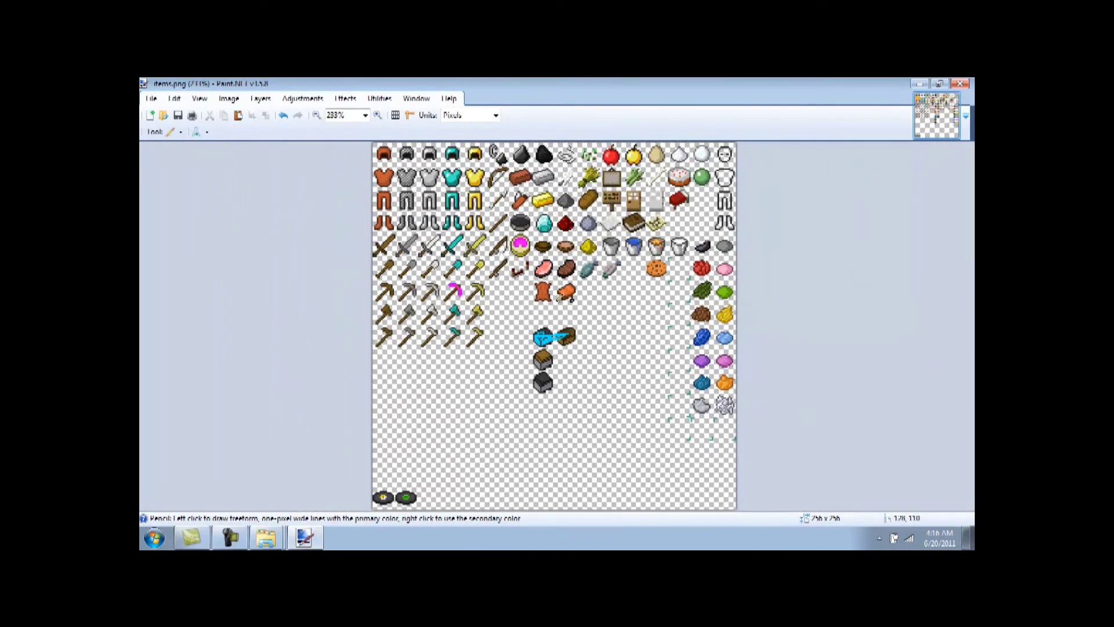
Save the recoloured items.png as PNG and close Paint.NET.
{"action": "key", "text": "ctrl+s"}
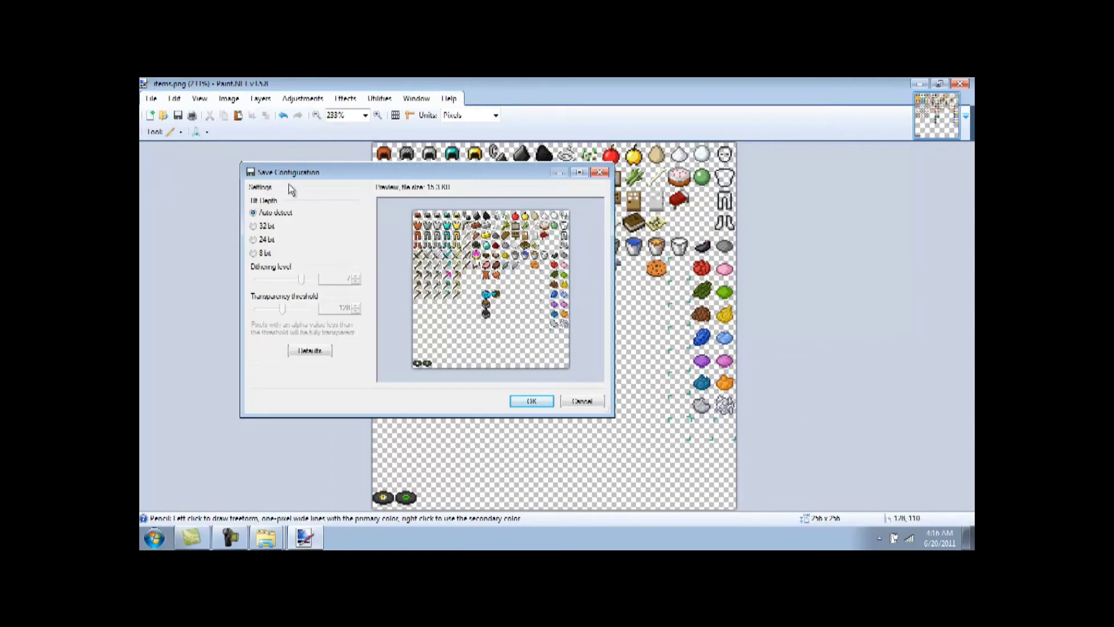
{"action": "left_click", "coordinate": [532, 401]}
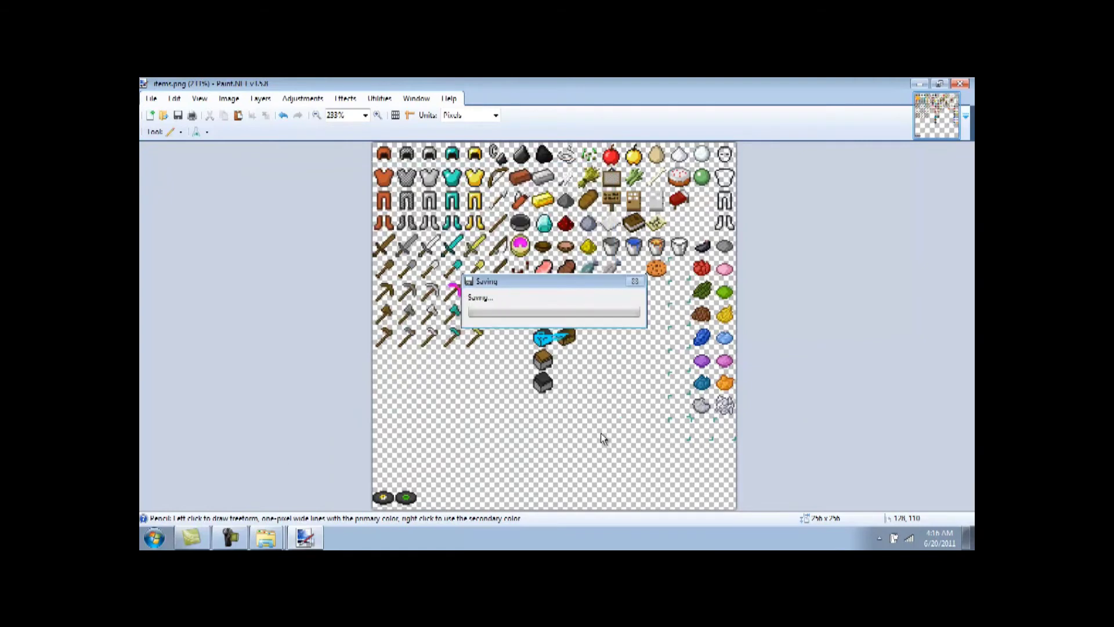
{"action": "left_click", "coordinate": [964, 82]}
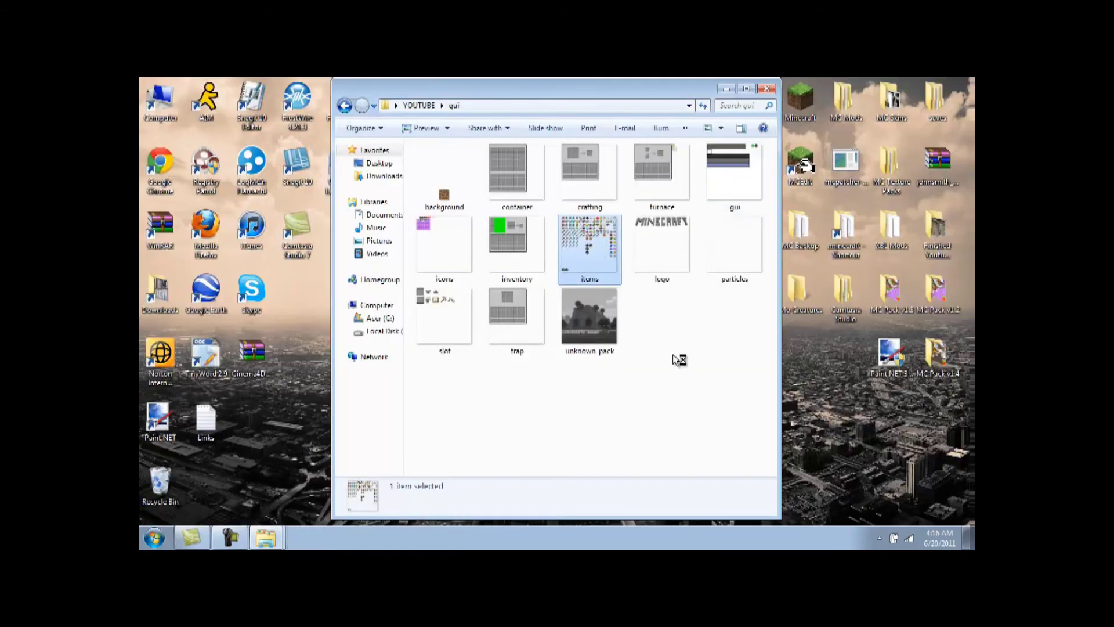
Back in the YOUTUBE folder, select the gui folder and terrain image together.
{"action": "left_click", "coordinate": [344, 105]}
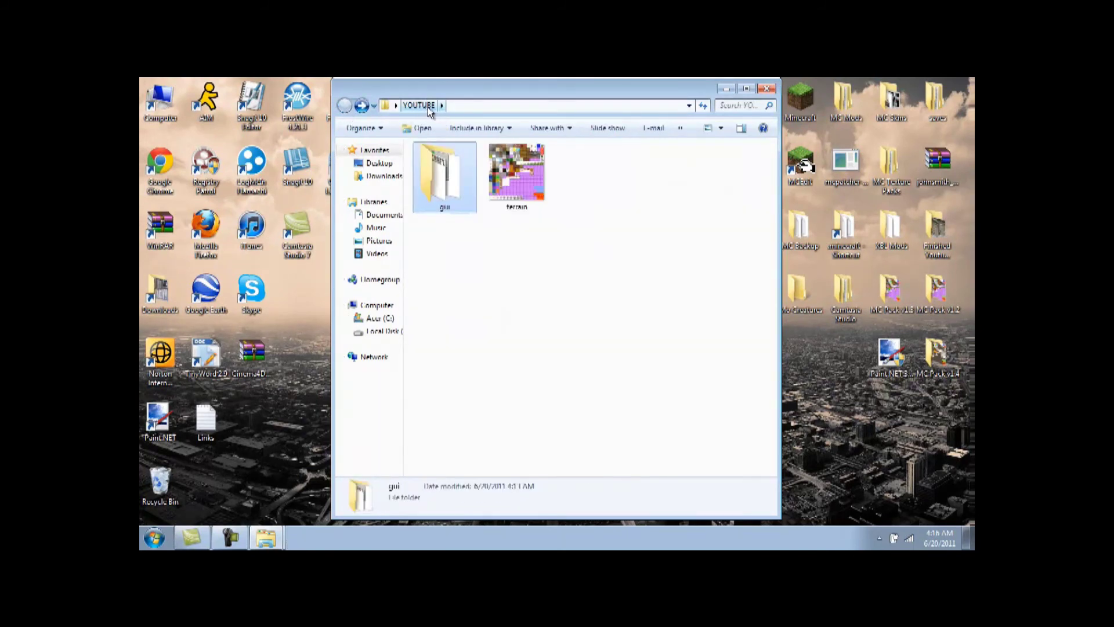
{"action": "left_click", "coordinate": [612, 394]}
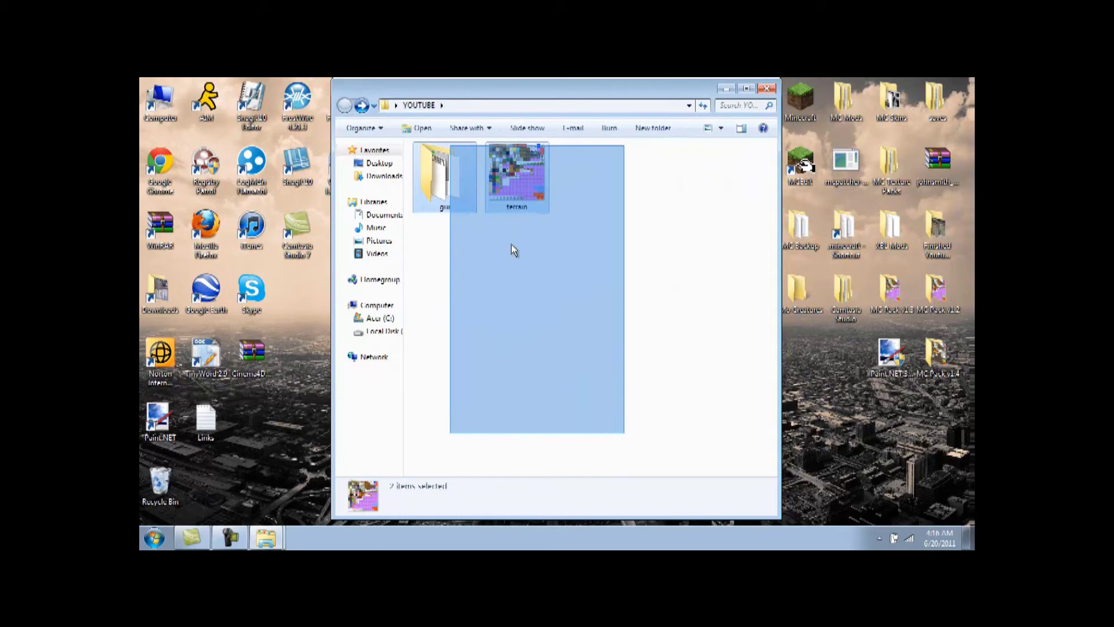
{"action": "mouse_move", "coordinate": [623, 437]}
{"action": "left_mouse_down"}
{"action": "mouse_move", "coordinate": [641, 357]}
{"action": "mouse_move", "coordinate": [518, 228]}
{"action": "mouse_move", "coordinate": [419, 171]}
{"action": "left_mouse_up"}
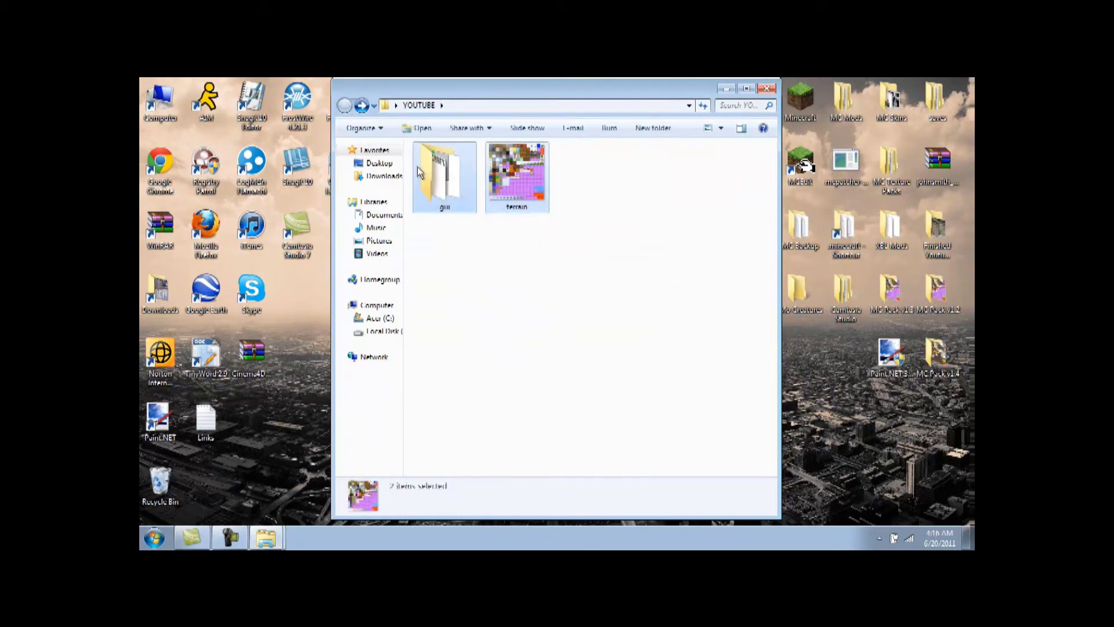
Pack the selection with WinRAR into a ZIP archive named YOUTUBE.
{"action": "right_click", "coordinate": [447, 163]}
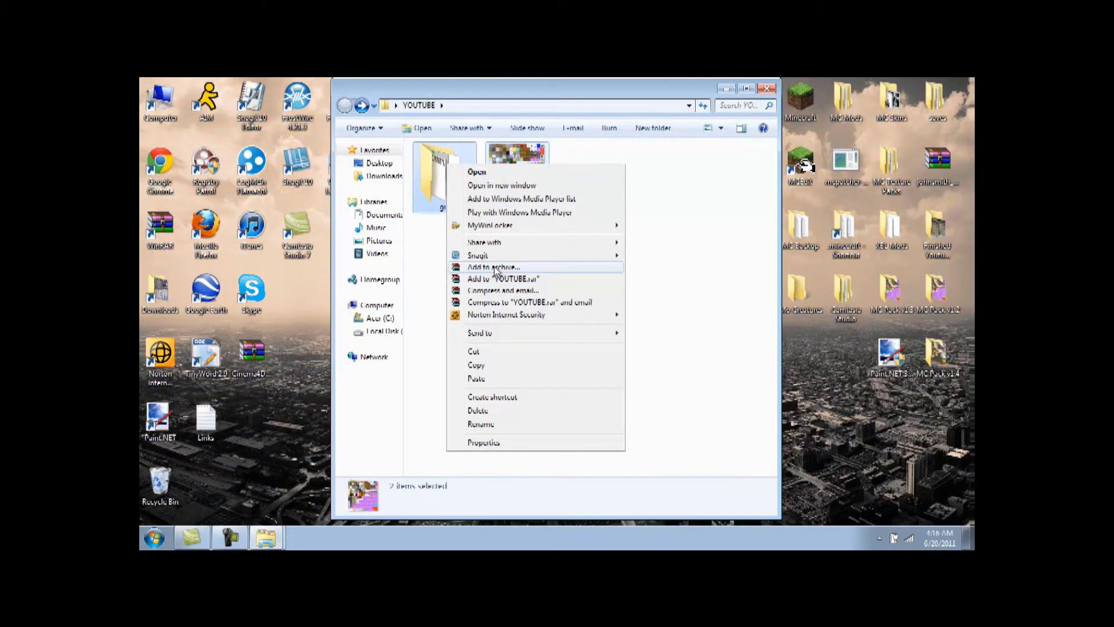
{"action": "left_click", "coordinate": [494, 272]}
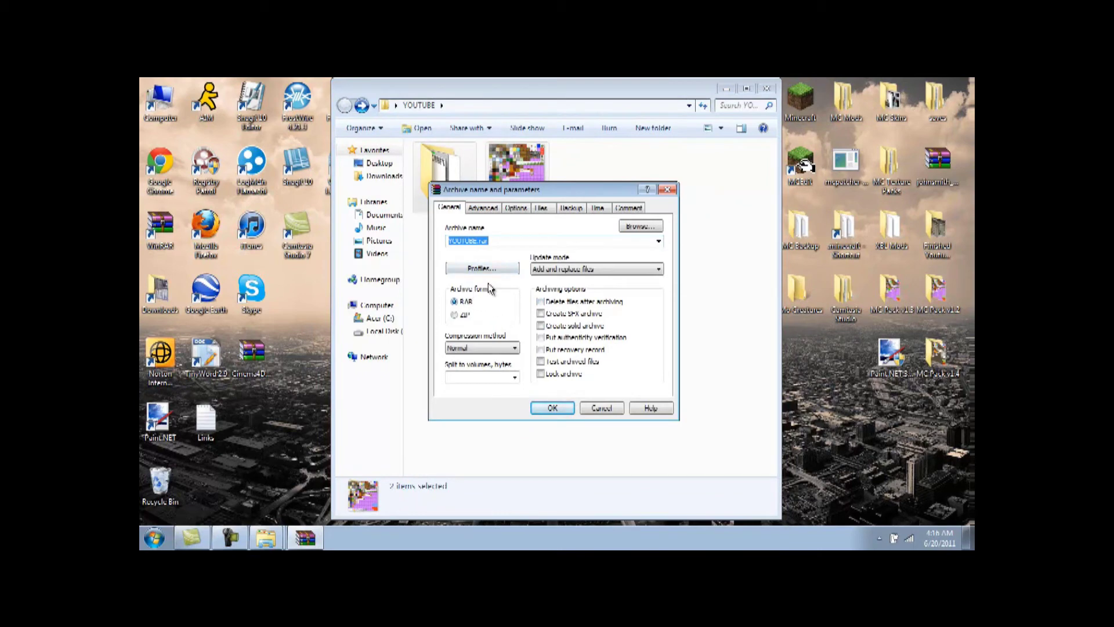
{"action": "left_click", "coordinate": [453, 316]}
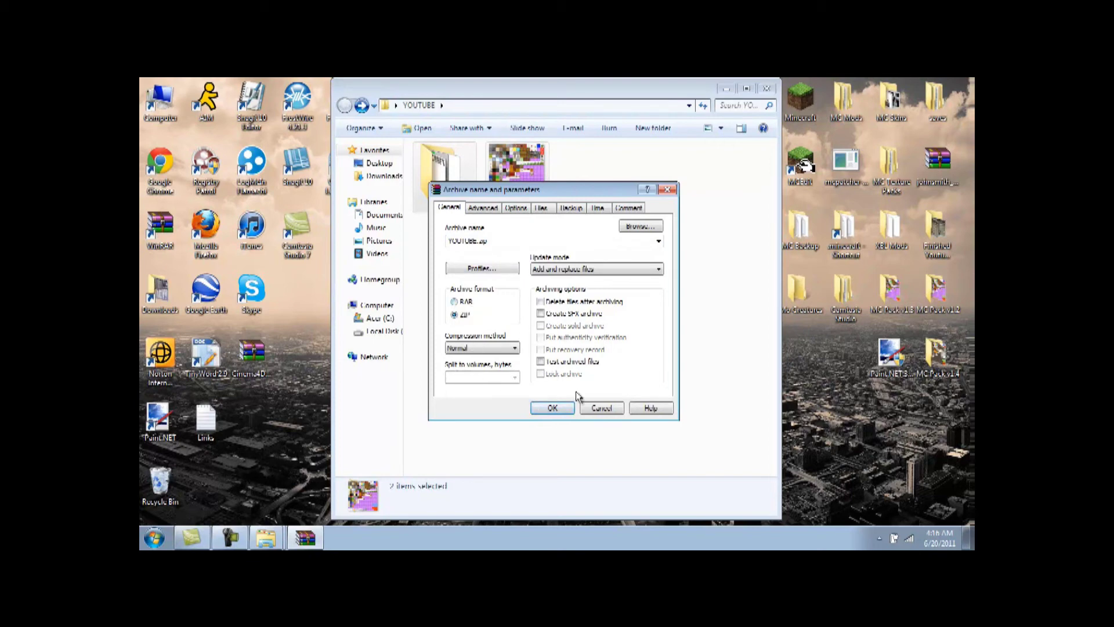
{"action": "left_click", "coordinate": [552, 407]}
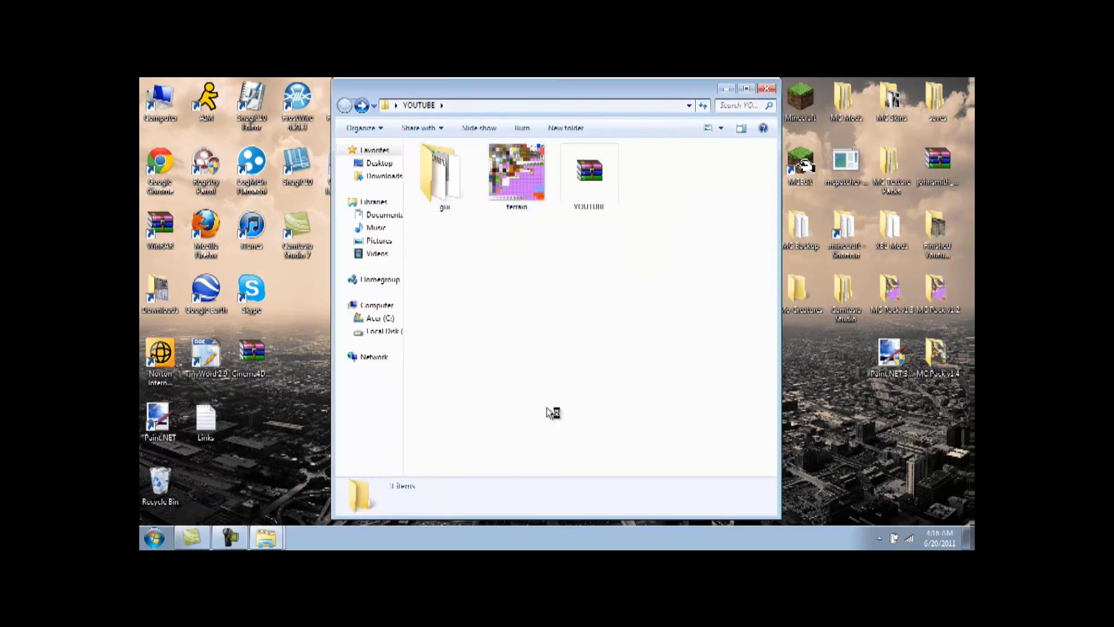
Open the .minecraft texturepacks folder in a window beside the YOUTUBE folder.
{"action": "left_click", "coordinate": [605, 209]}
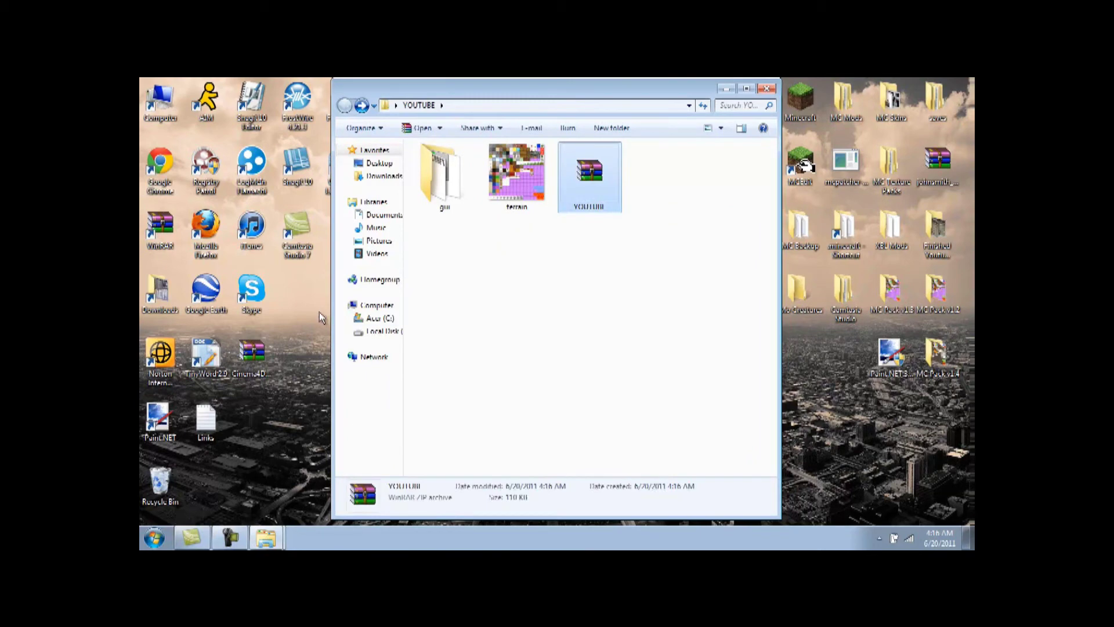
{"action": "left_click_drag", "start_coordinate": [653, 96], "coordinate": [575, 102]}
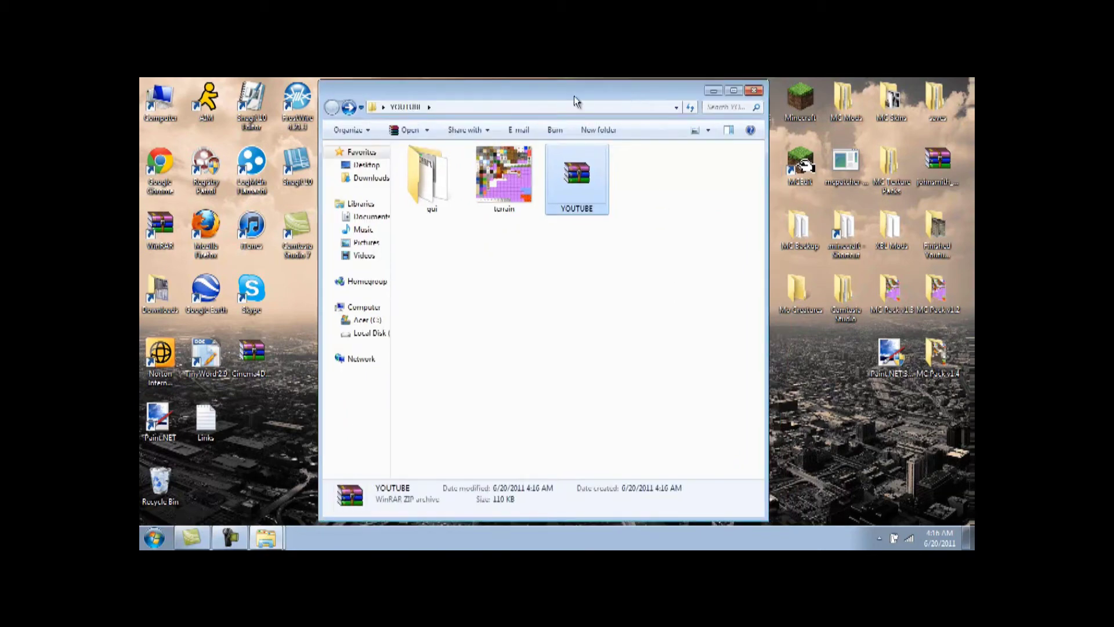
{"action": "double_click", "coordinate": [860, 242]}
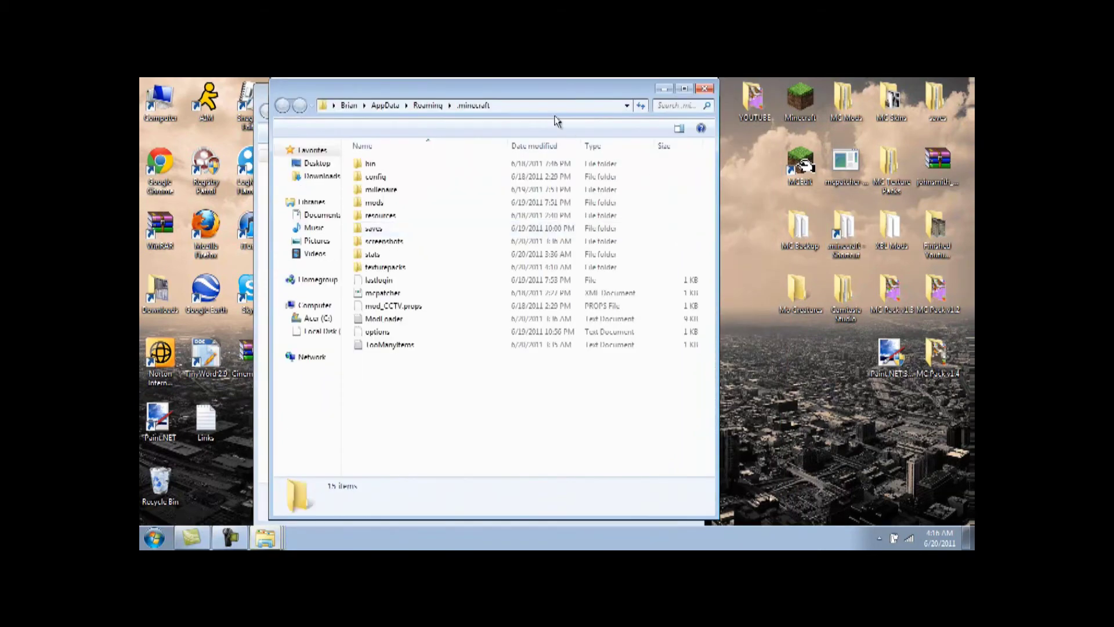
{"action": "left_click_drag", "start_coordinate": [556, 109], "coordinate": [781, 104]}
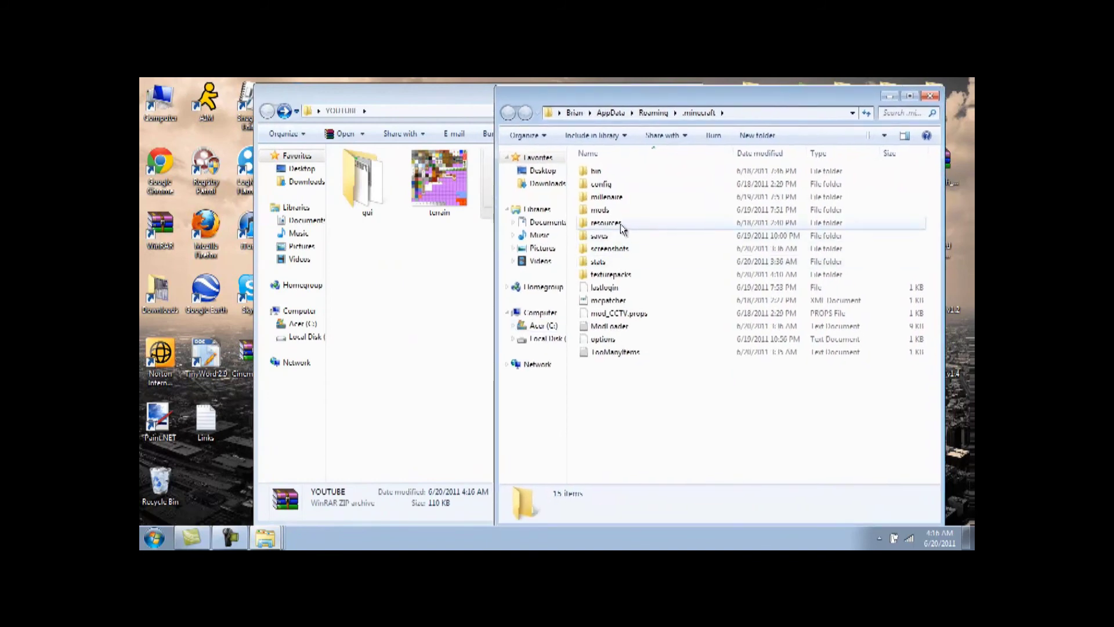
{"action": "left_click", "coordinate": [614, 275]}
{"action": "double_click", "coordinate": [613, 275]}
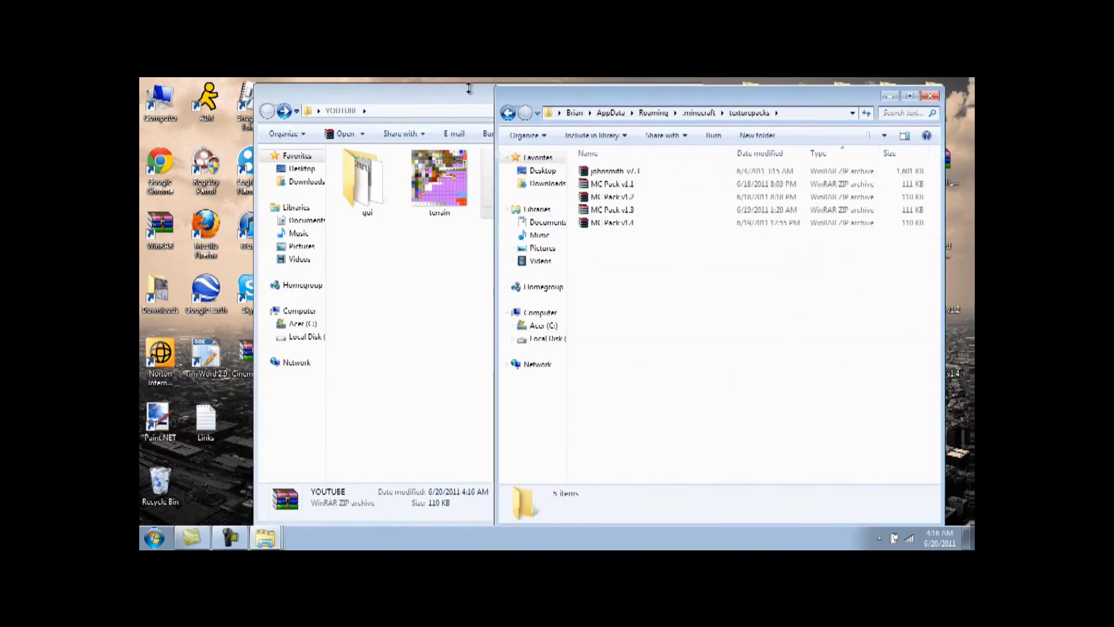
Drop YOUTUBE.zip into texturepacks, then close the texturepacks window.
{"action": "left_click_drag", "start_coordinate": [474, 109], "coordinate": [405, 108]}
{"action": "left_click_drag", "start_coordinate": [705, 96], "coordinate": [627, 96]}
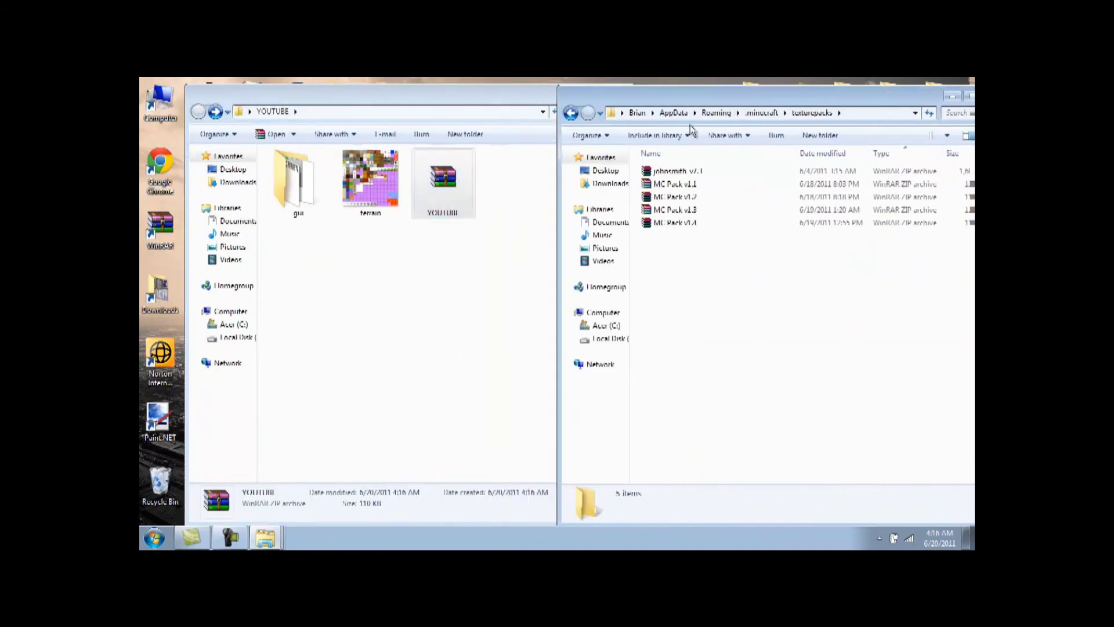
{"action": "key", "text": "ctrl+v"}
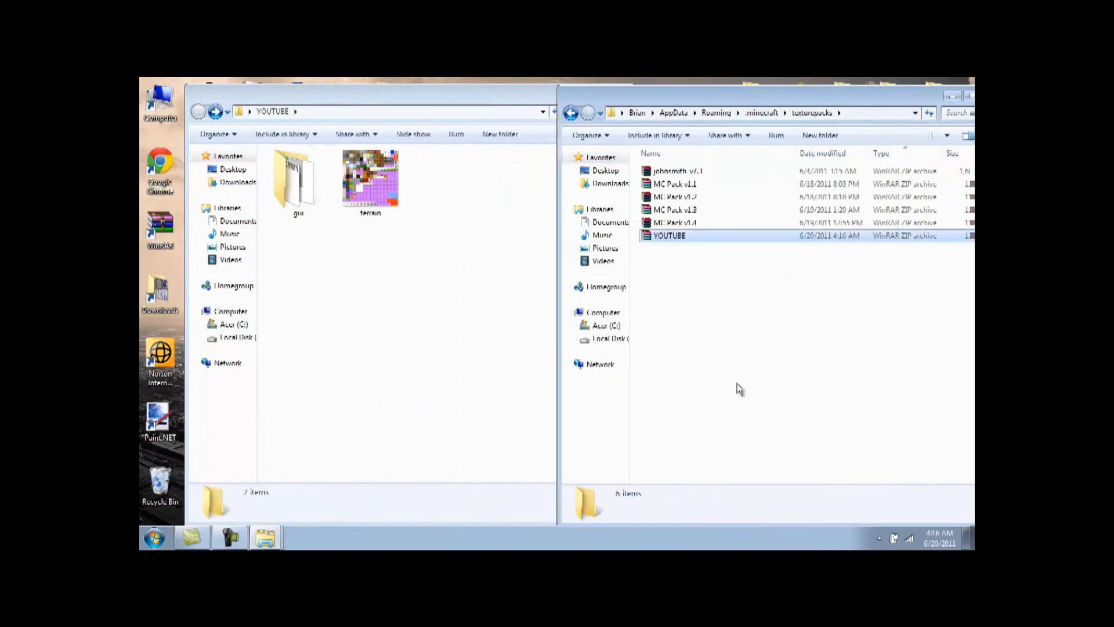
{"action": "mouse_move", "coordinate": [765, 333]}
{"action": "left_mouse_down"}
{"action": "mouse_move", "coordinate": [670, 237]}
{"action": "mouse_move", "coordinate": [672, 178]}
{"action": "mouse_move", "coordinate": [674, 240]}
{"action": "left_mouse_up"}
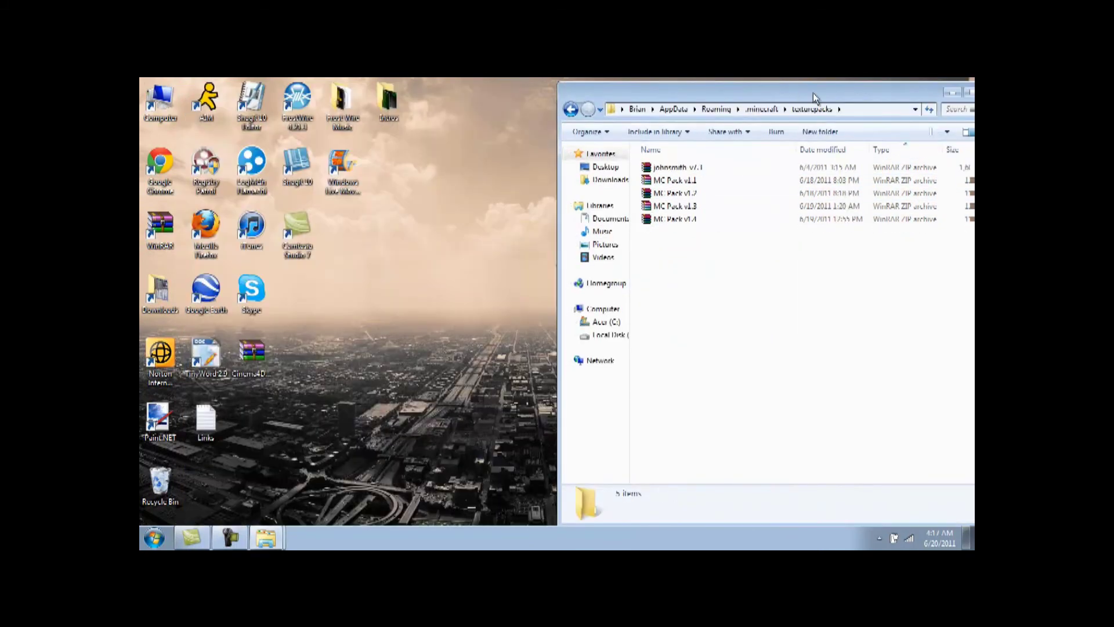
{"action": "left_click_drag", "start_coordinate": [816, 98], "coordinate": [610, 119]}
{"action": "left_click", "coordinate": [756, 113]}
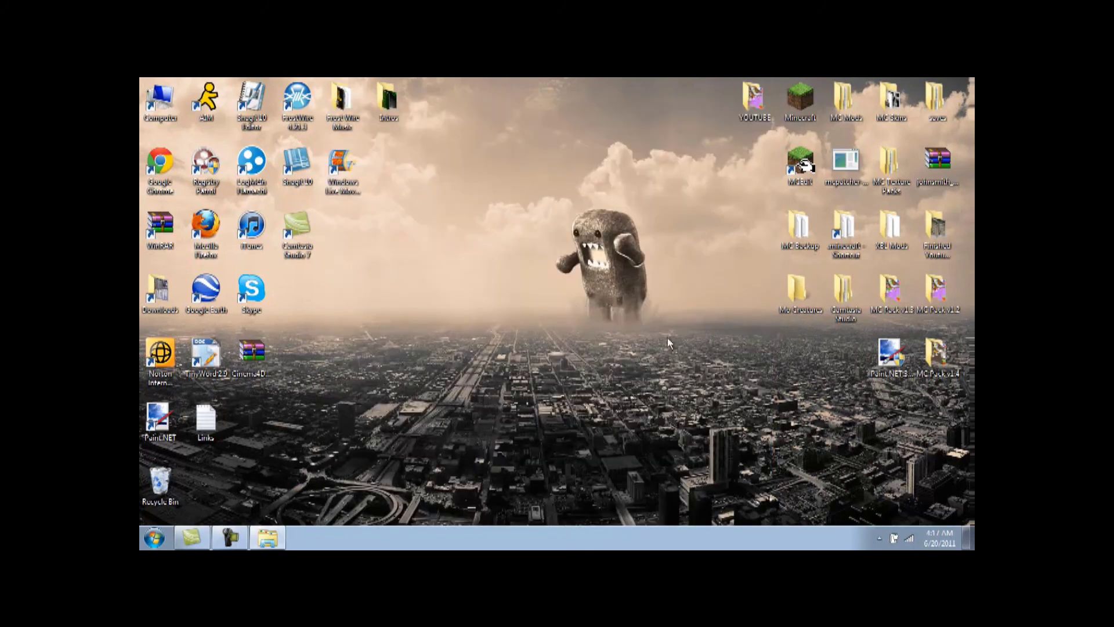
Go from the minecraft bin folder up to .minecraft and open the first screenshot in screenshots.
{"action": "left_click", "coordinate": [277, 540]}
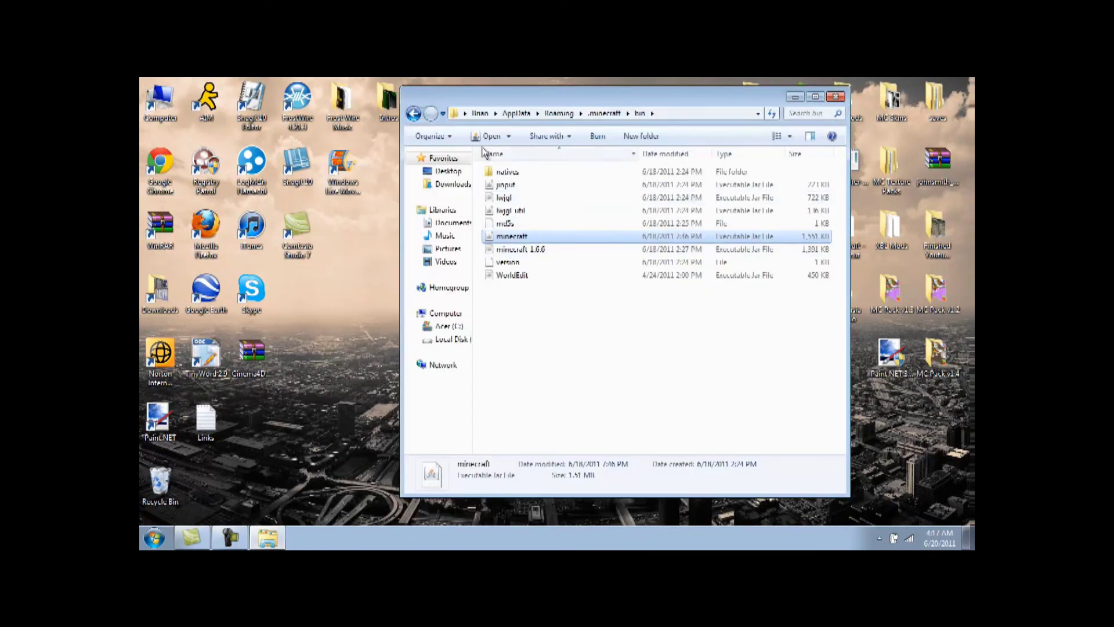
{"action": "left_click", "coordinate": [413, 113]}
{"action": "double_click", "coordinate": [525, 250]}
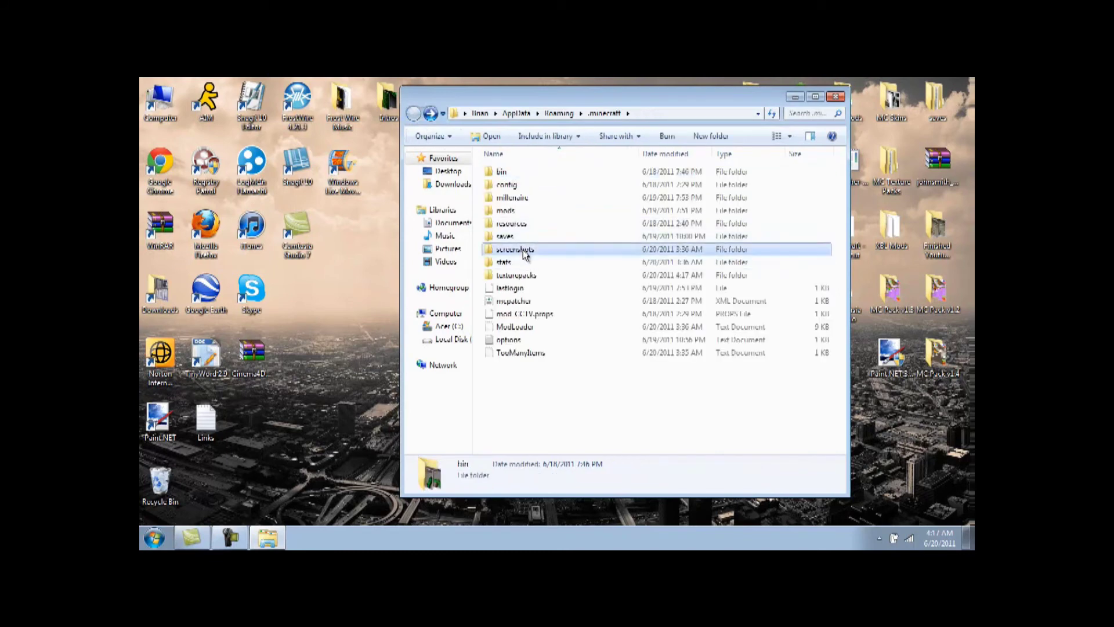
{"action": "double_click", "coordinate": [527, 178]}
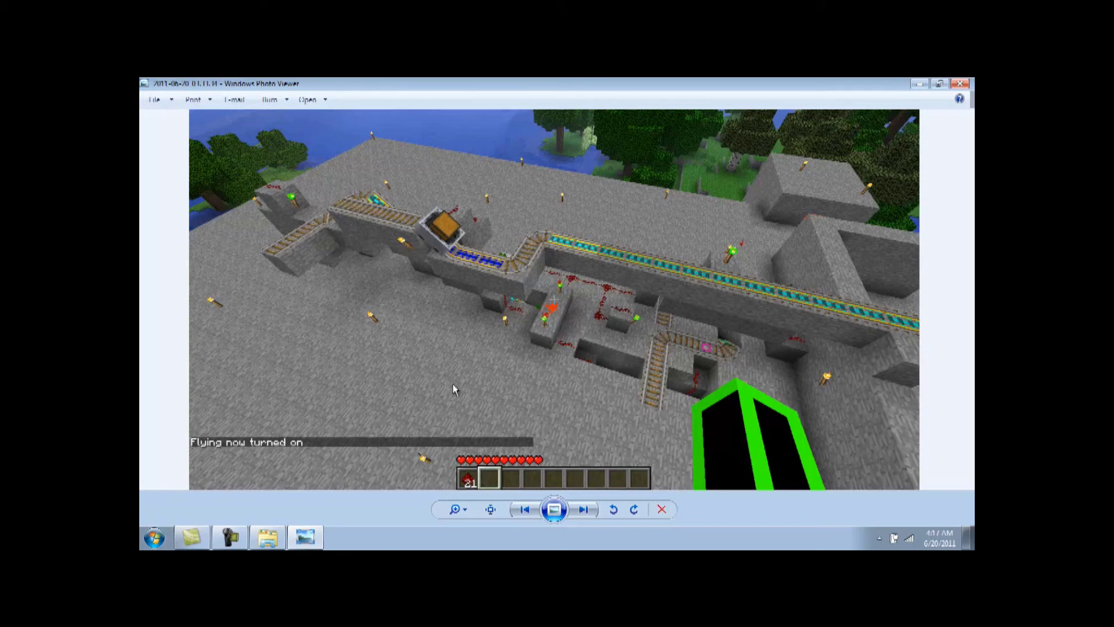
Flip through six more screenshots of the recoloured rails, sword and pickaxe, then close Photo Viewer.
{"action": "left_click", "coordinate": [583, 509]}
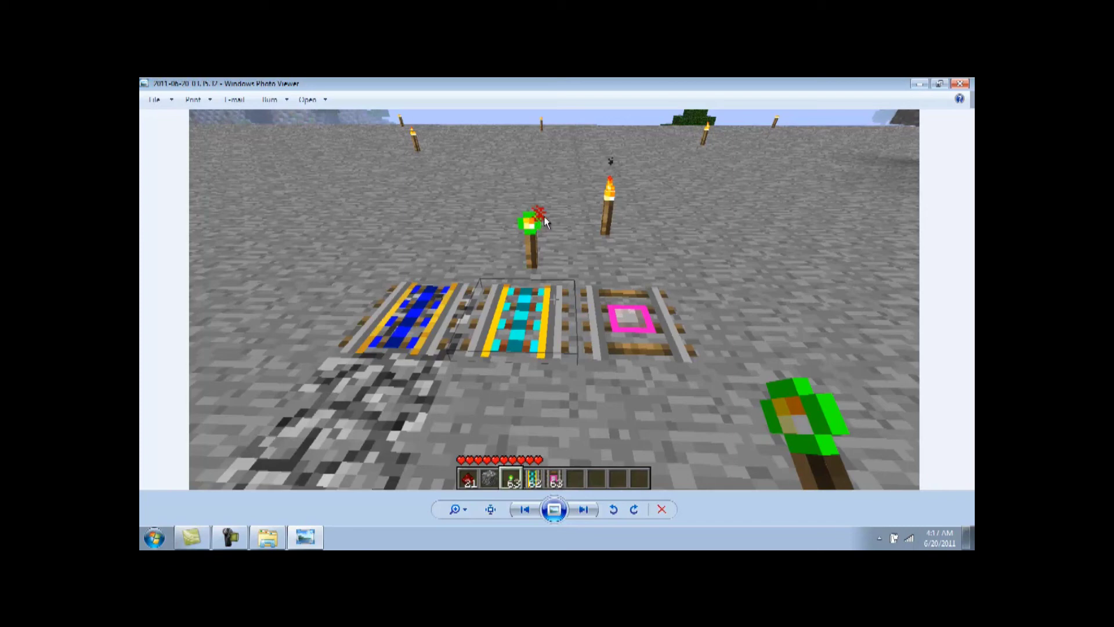
{"action": "left_click", "coordinate": [589, 513]}
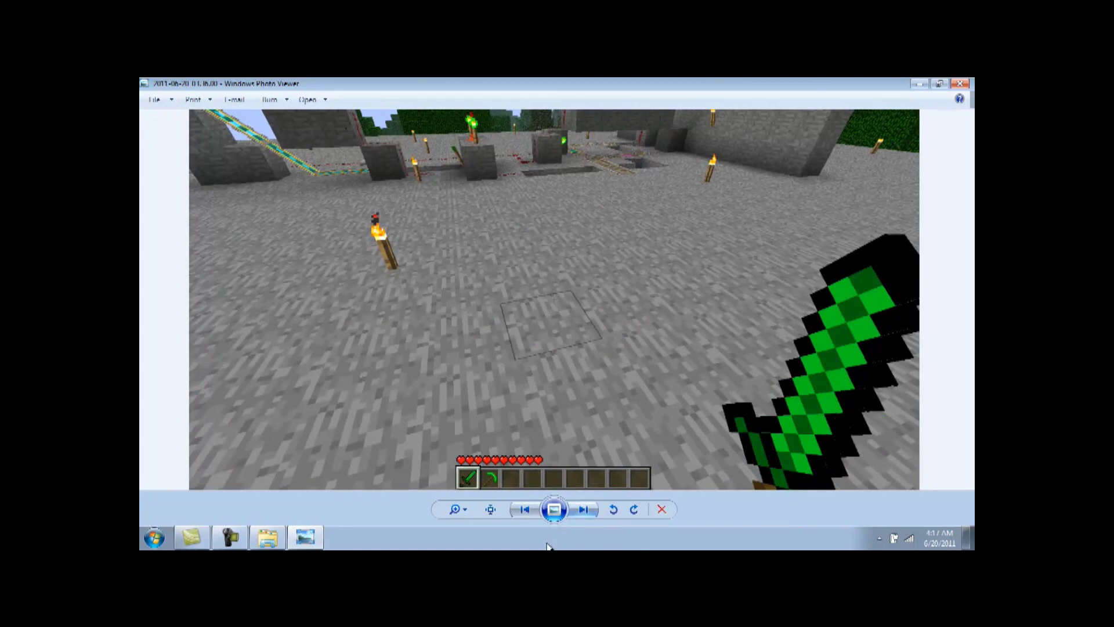
{"action": "left_click", "coordinate": [590, 514]}
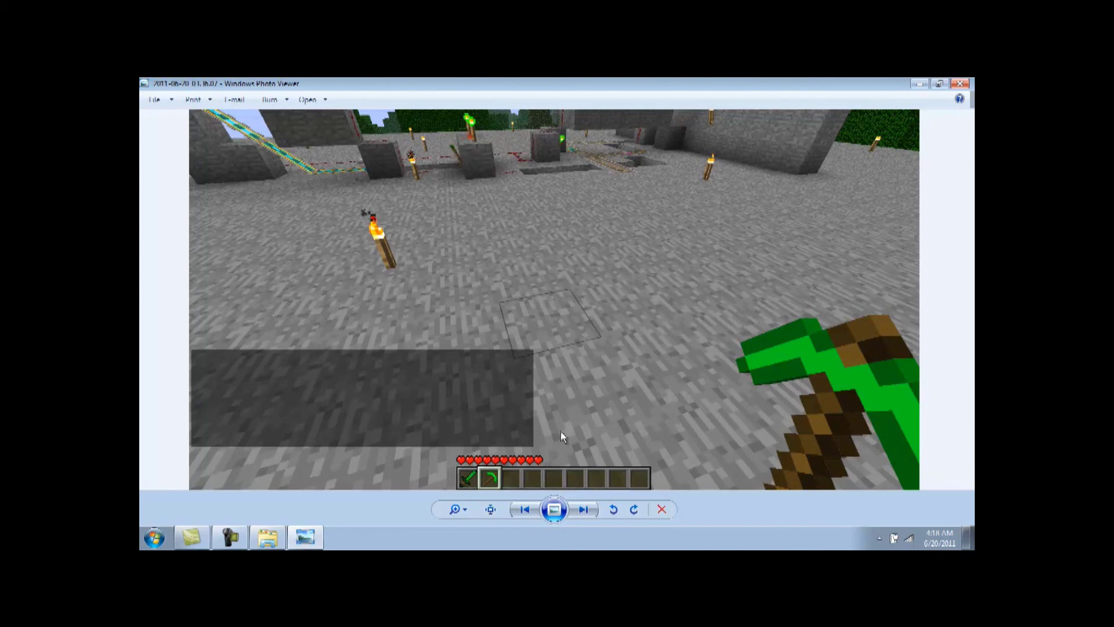
{"action": "left_click", "coordinate": [589, 514]}
{"action": "left_click", "coordinate": [589, 515]}
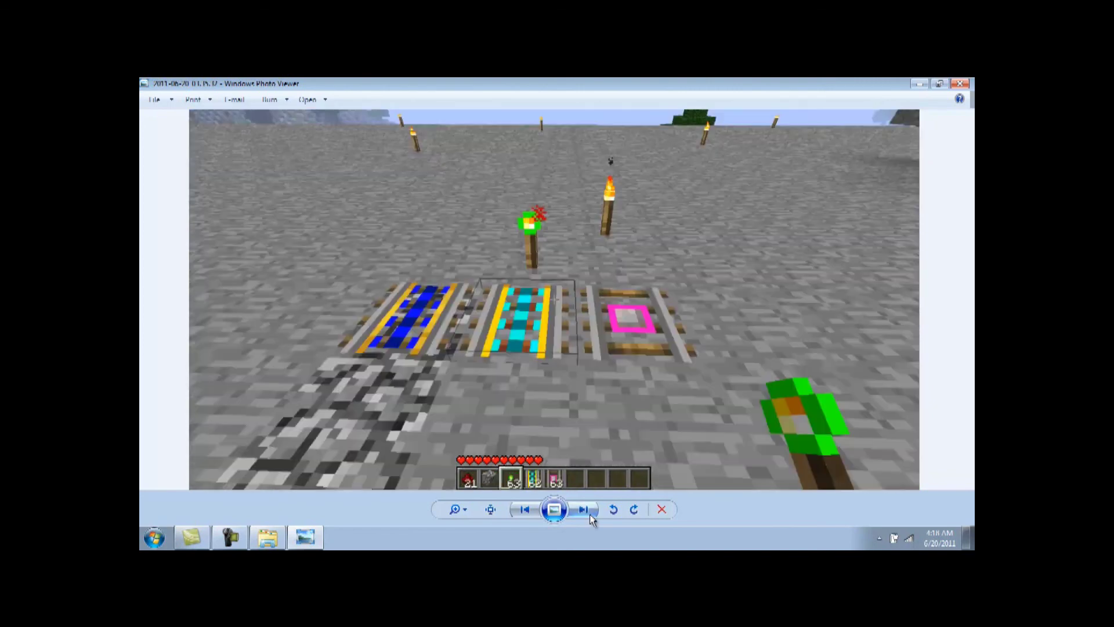
{"action": "left_click", "coordinate": [589, 515]}
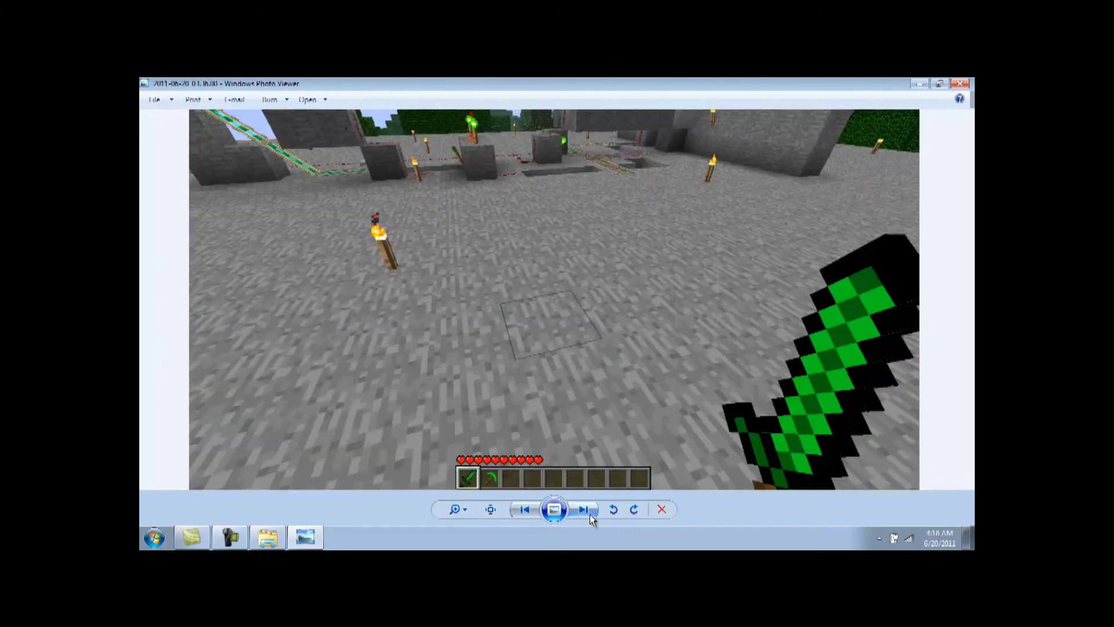
{"action": "left_click", "coordinate": [960, 83]}
Slide the screenshots Explorer window left and close it.
{"action": "left_click_drag", "start_coordinate": [747, 105], "coordinate": [658, 109]}
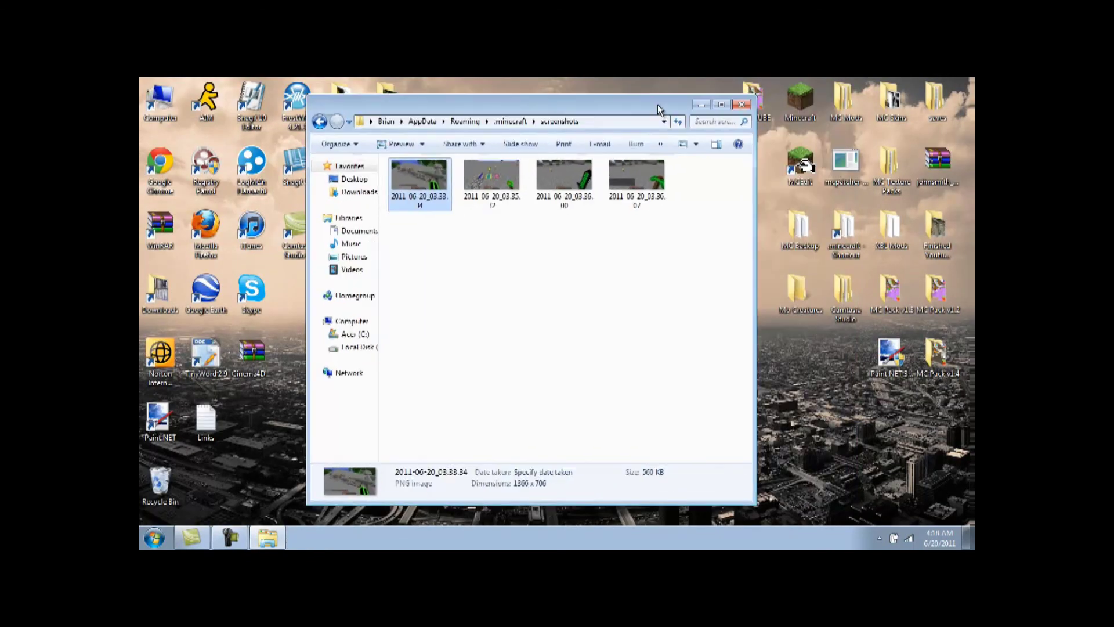
{"action": "left_click", "coordinate": [741, 105]}
{"action": "left_click_drag", "start_coordinate": [605, 306], "coordinate": [531, 366]}
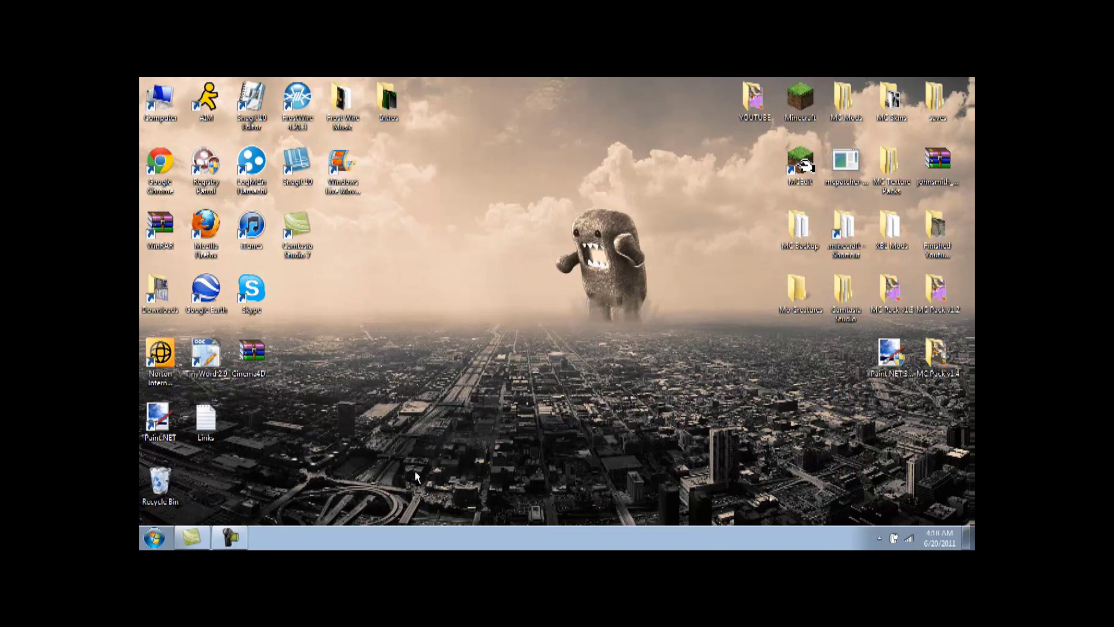
{"action": "left_click_drag", "start_coordinate": [415, 504], "coordinate": [764, 385]}
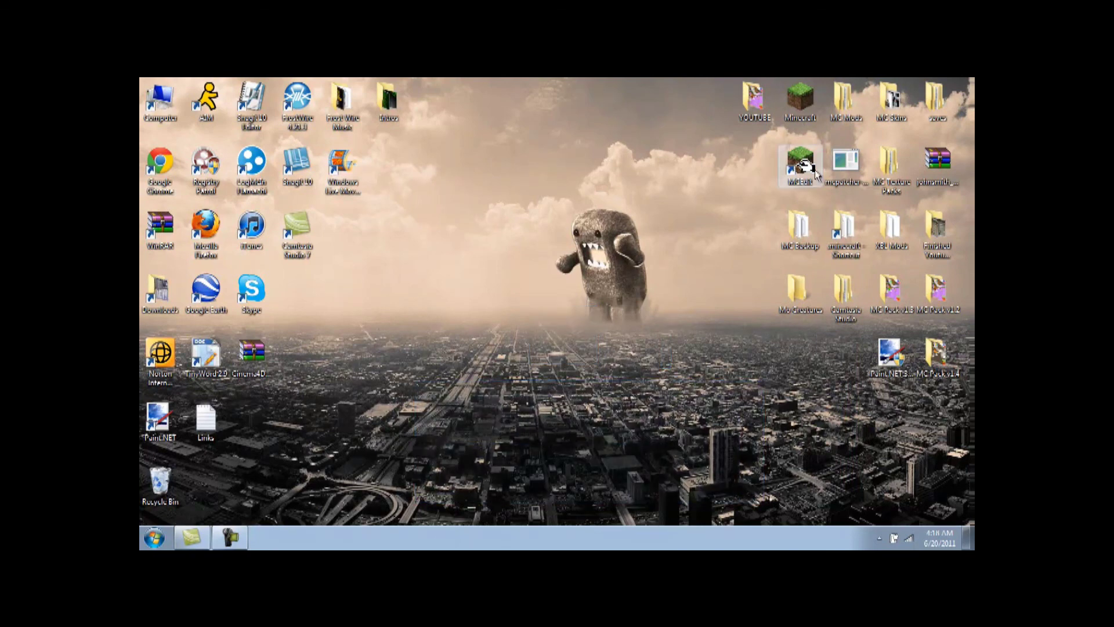